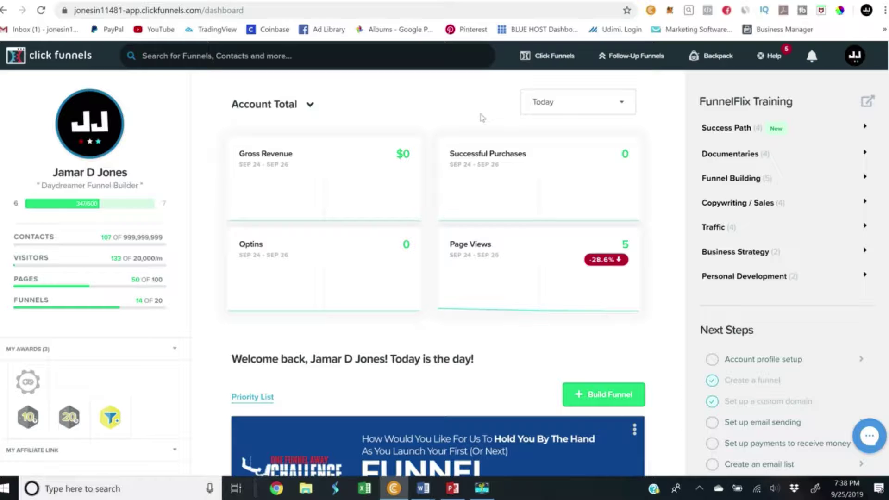
Go to the funnels list and start a new funnel with the Classic Funnel Builder.
mouse_move(554, 60)
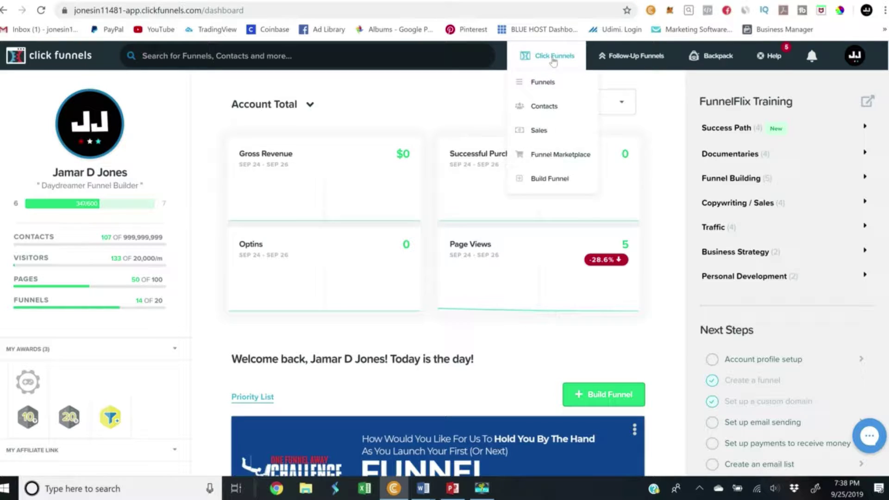
click(546, 85)
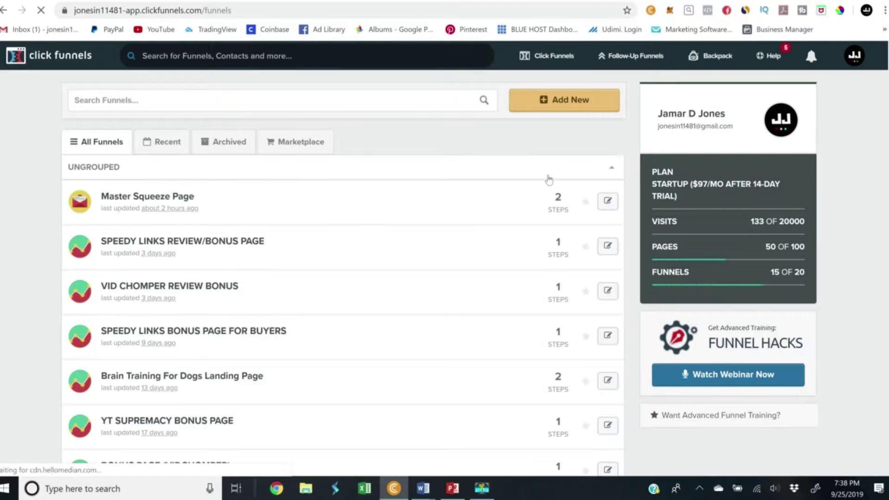
click(552, 101)
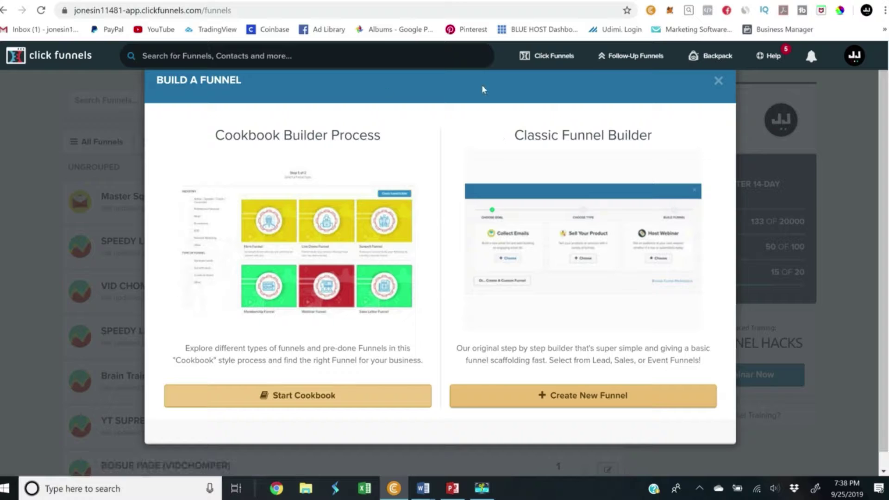
right_click(578, 395)
click(579, 395)
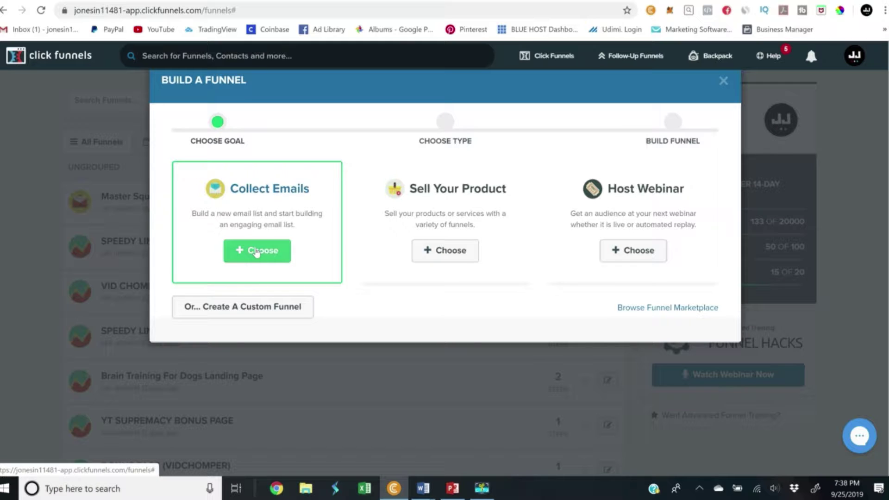
Choose the Collect Emails goal, name the funnel DEMO SQUEEZE PAGE and build it.
click(256, 249)
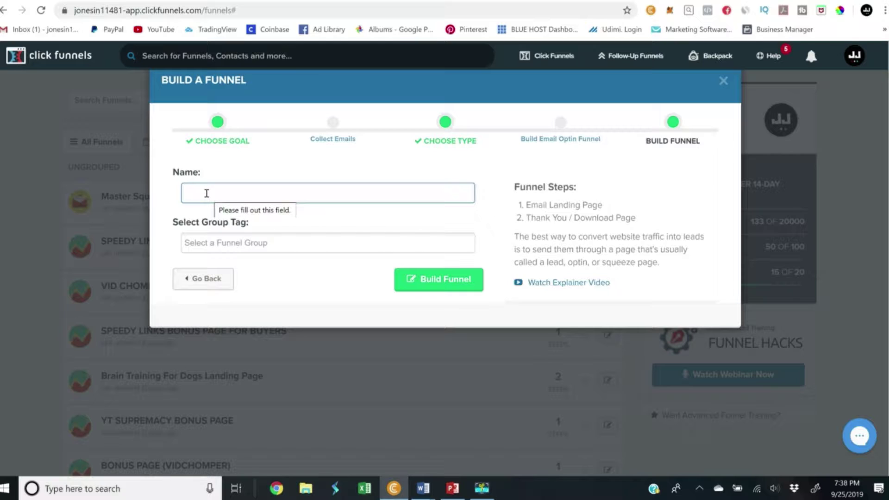
text(DEMO)
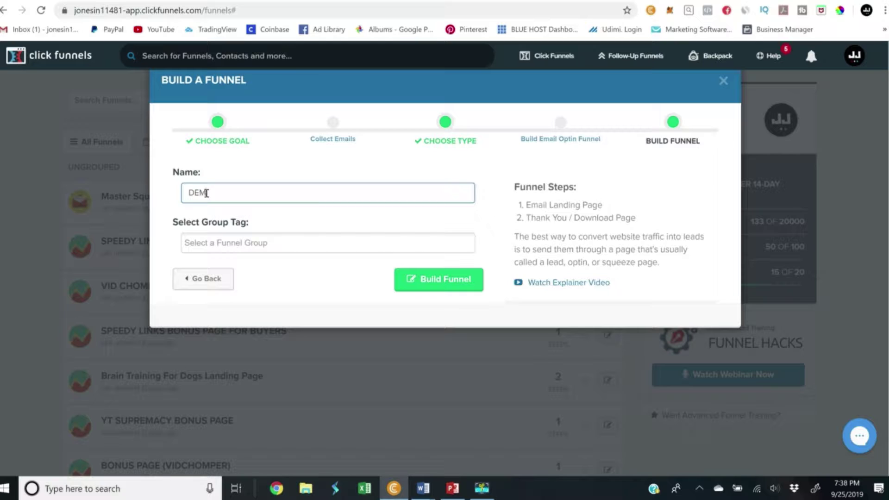
text( SQUEEZE PAGE)
click(429, 279)
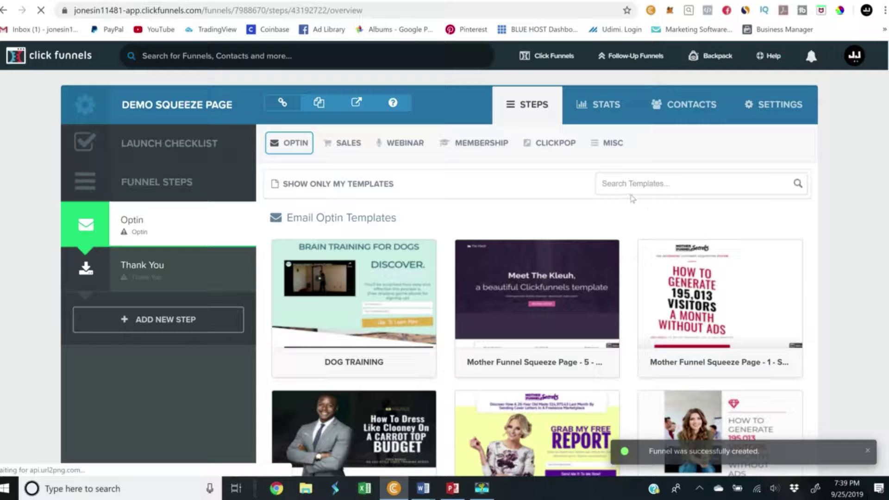
Search the email optin templates for GEO and select the Subtle Geo template for the Optin step.
click(626, 187)
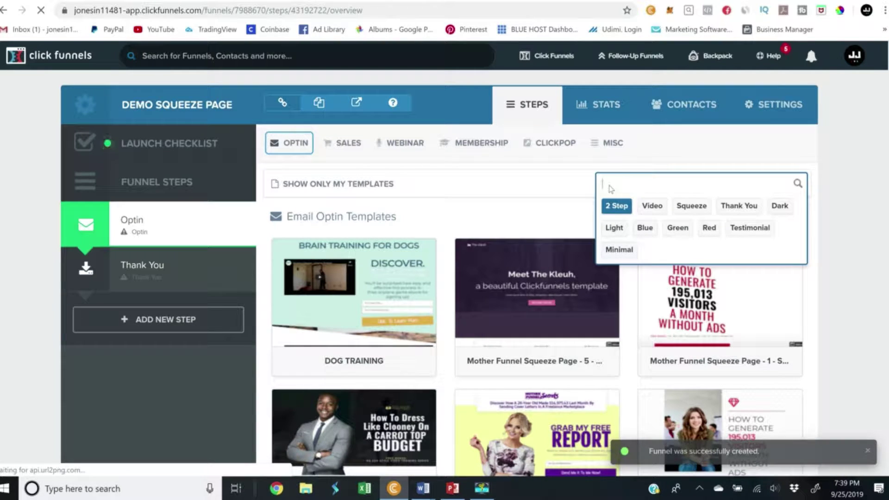
text(GEO)
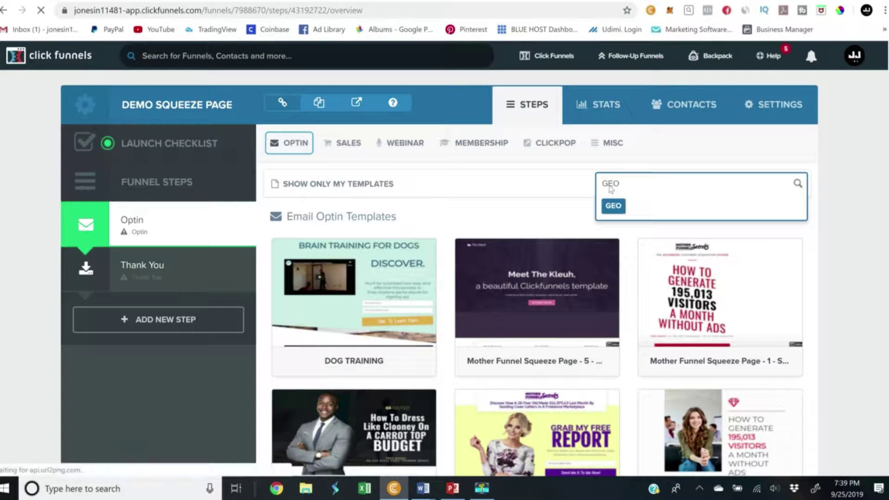
click(613, 205)
mouse_move(363, 313)
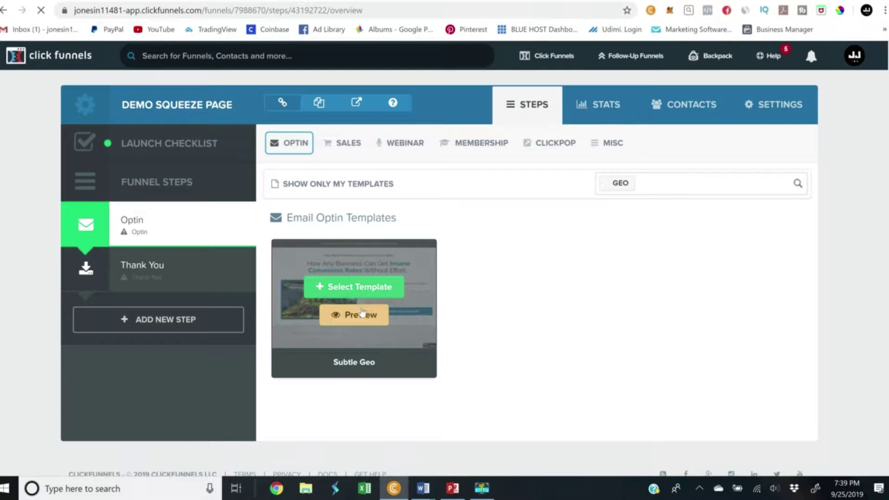
click(358, 288)
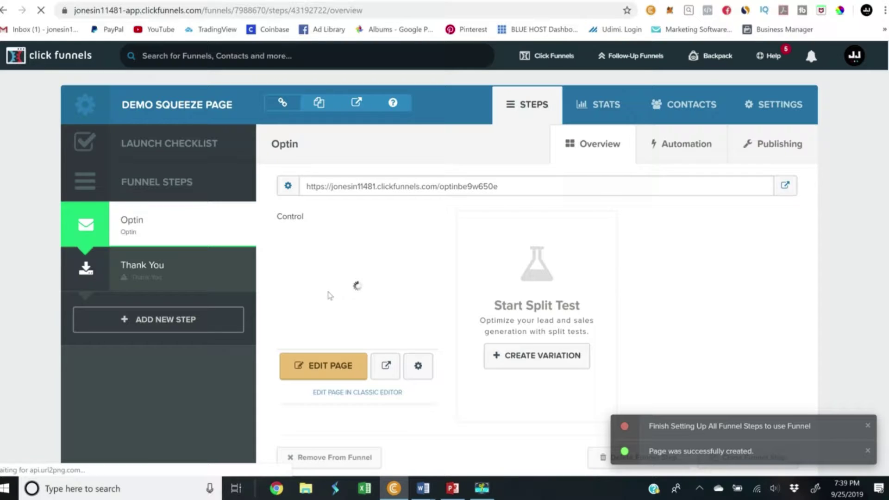
Delete the Thank You step from the funnel and open the Optin page for editing.
mouse_move(226, 272)
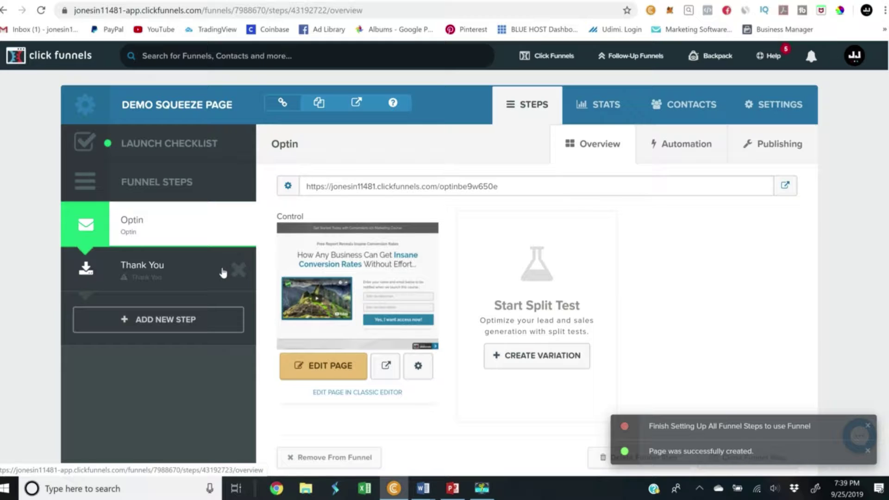
click(237, 271)
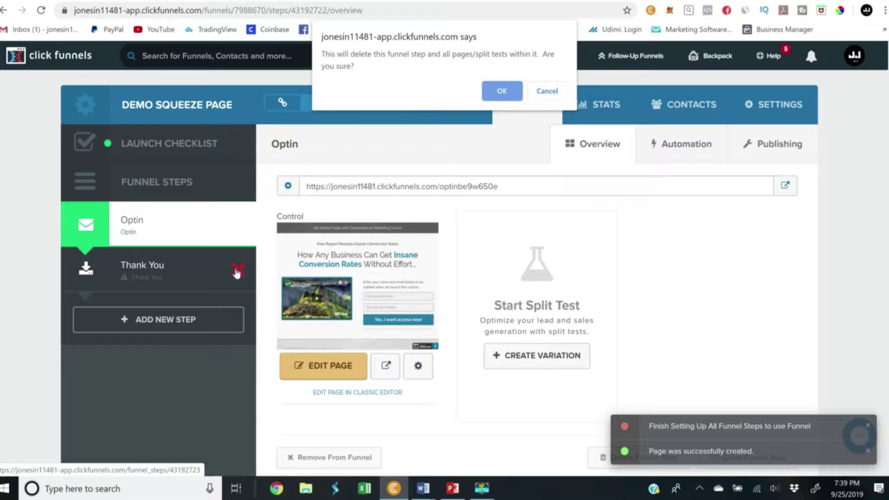
click(495, 96)
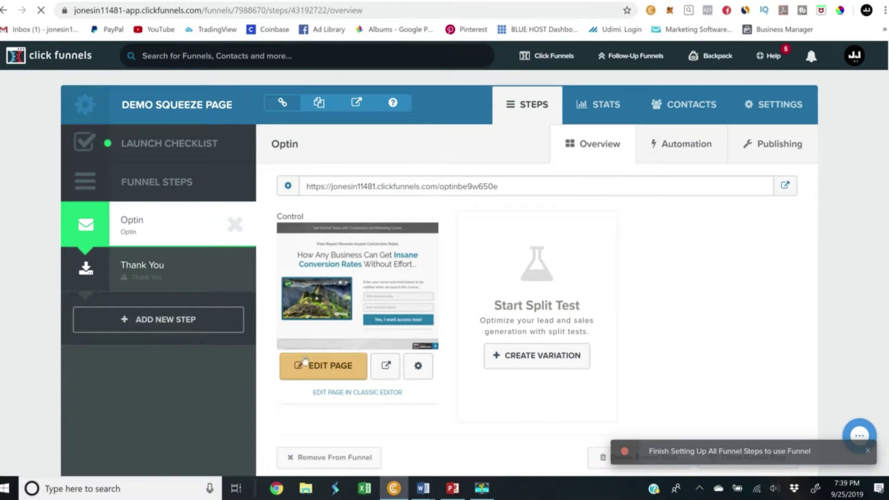
click(332, 367)
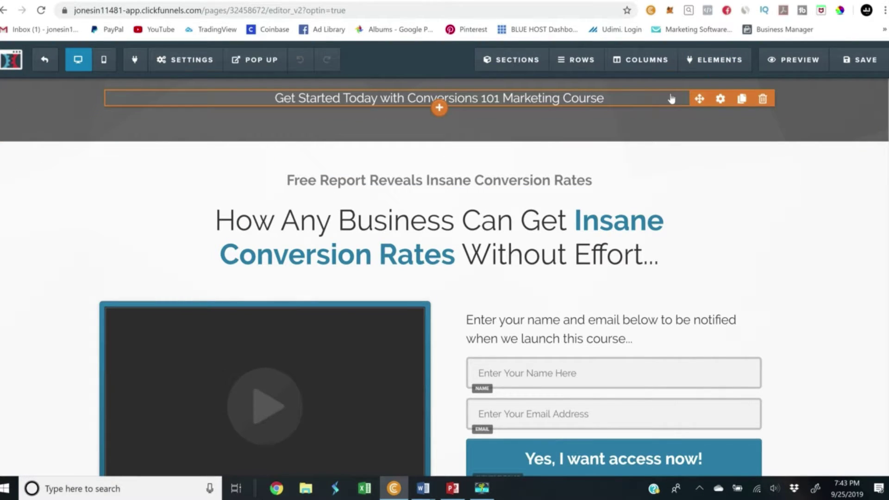
Delete the dark banner's headline and its row, plus the "Free Report Reveals Insane Conversion Rates" line above the main headline.
click(762, 99)
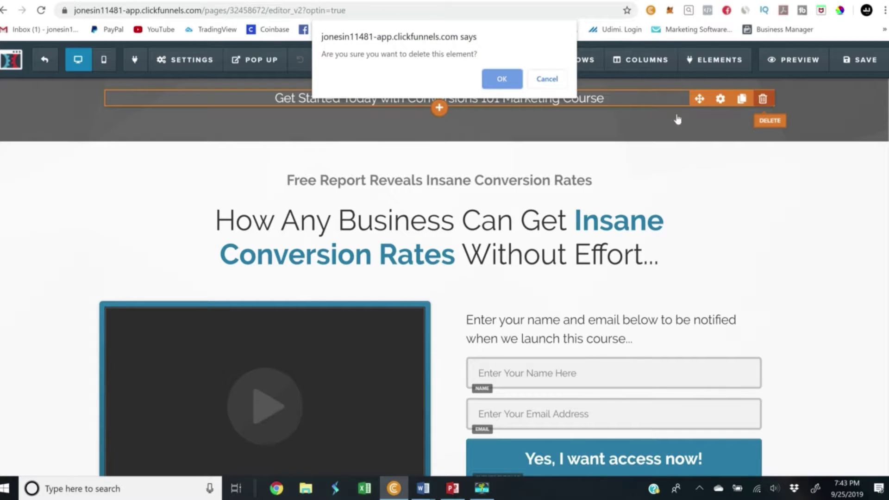
click(509, 81)
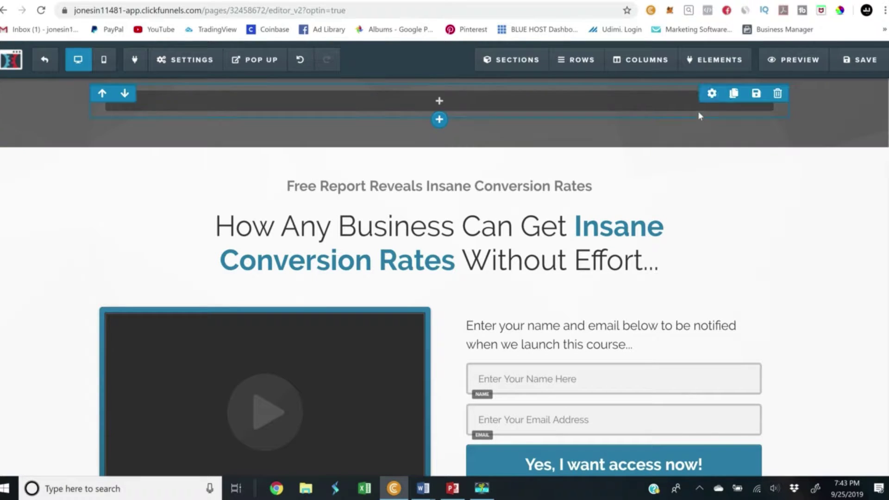
click(776, 95)
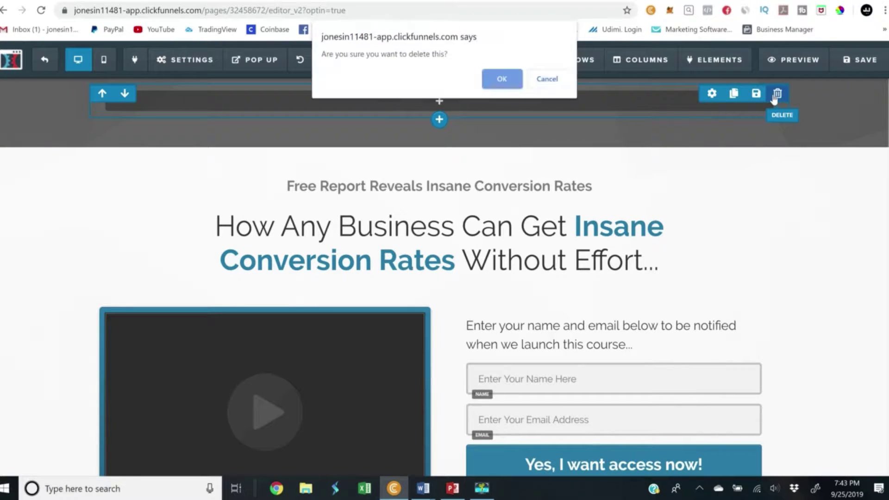
click(498, 80)
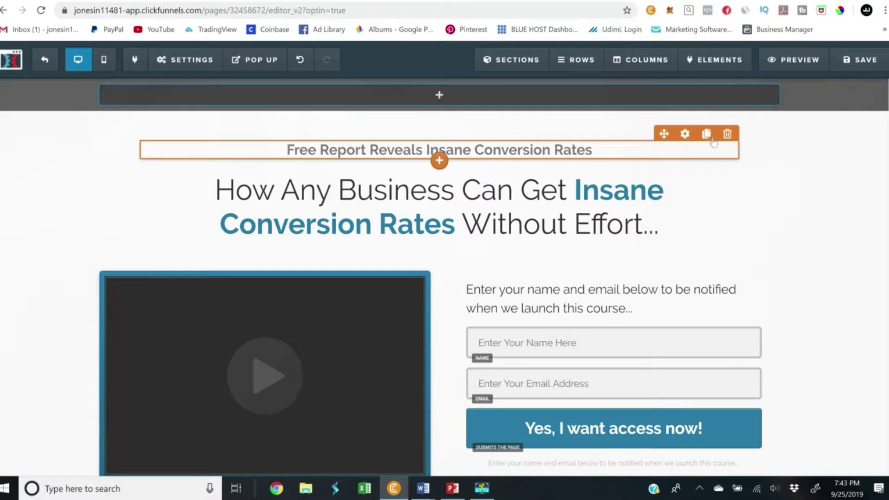
click(727, 135)
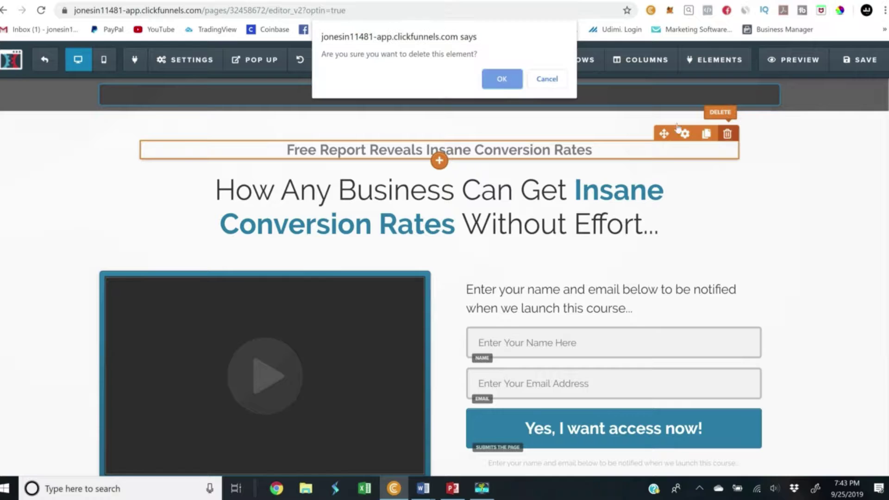
click(503, 82)
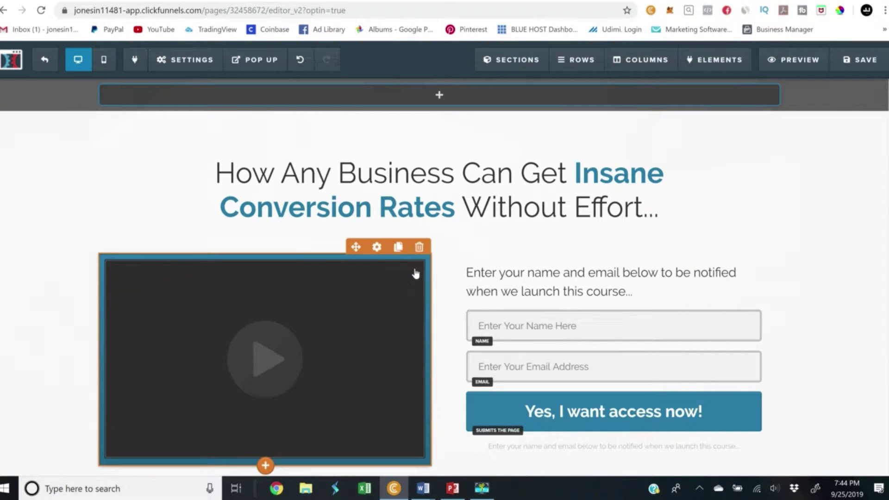
Replace the video beside the opt-in form with an image element.
click(418, 248)
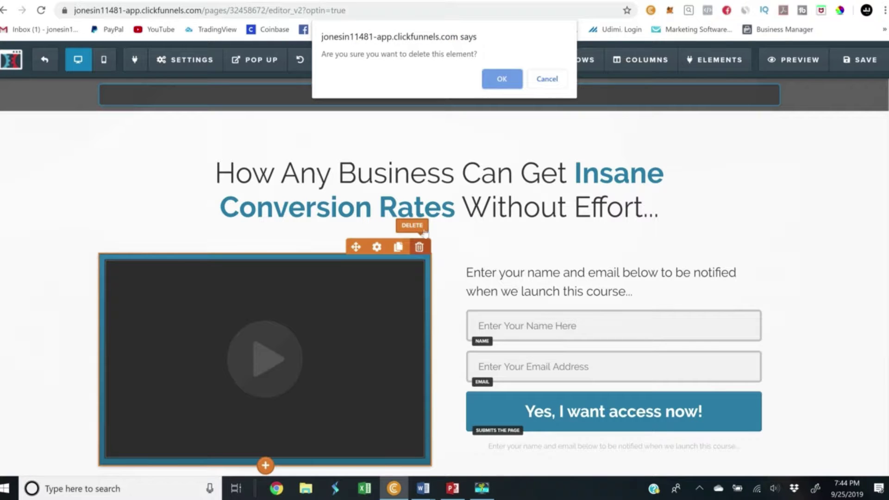
click(502, 80)
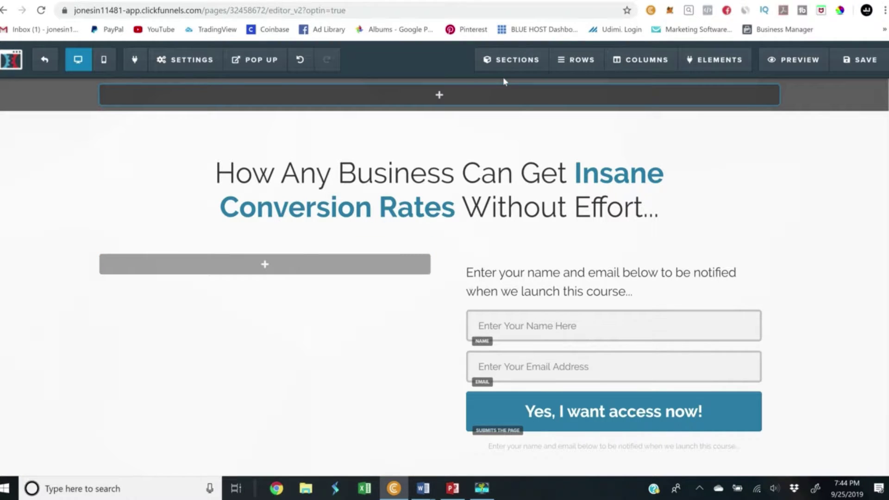
click(264, 268)
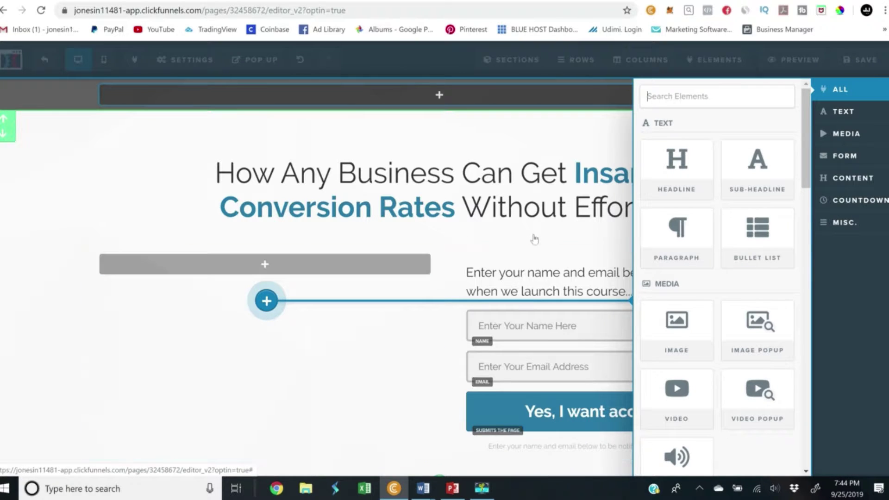
click(676, 328)
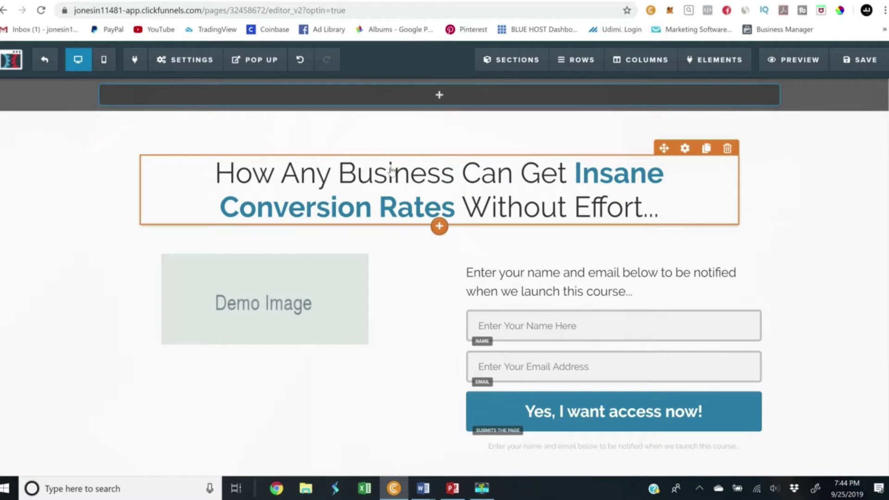
Clear all the existing text from the page's main headline.
click(406, 173)
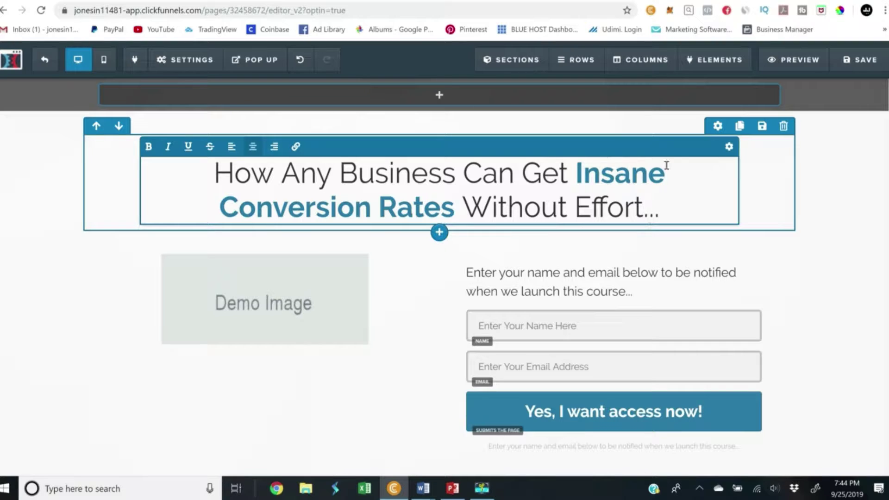
click(657, 213)
key(BackSpace)
key(BackSpace)
key(BackSpace)
key(BackSpace)
key(BackSpace)
key(BackSpace)
key(BackSpace)
key(BackSpace)
key(BackSpace)
key(BackSpace)
key(BackSpace)
key(BackSpace)
key(BackSpace)
key(BackSpace)
key(BackSpace)
key(BackSpace)
key(BackSpace)
key(BackSpace)
key(BackSpace)
key(BackSpace)
key(BackSpace)
key(BackSpace)
key(BackSpace)
key(BackSpace)
key(BackSpace)
key(BackSpace)
key(BackSpace)
key(BackSpace)
key(BackSpace)
key(BackSpace)
key(BackSpace)
key(BackSpace)
key(BackSpace)
key(BackSpace)
key(BackSpace)
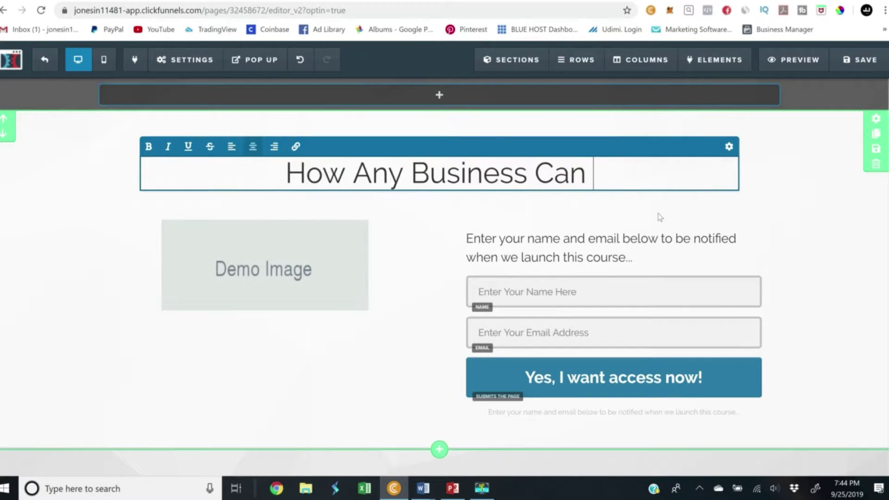
key(BackSpace)
key(BackSpace)
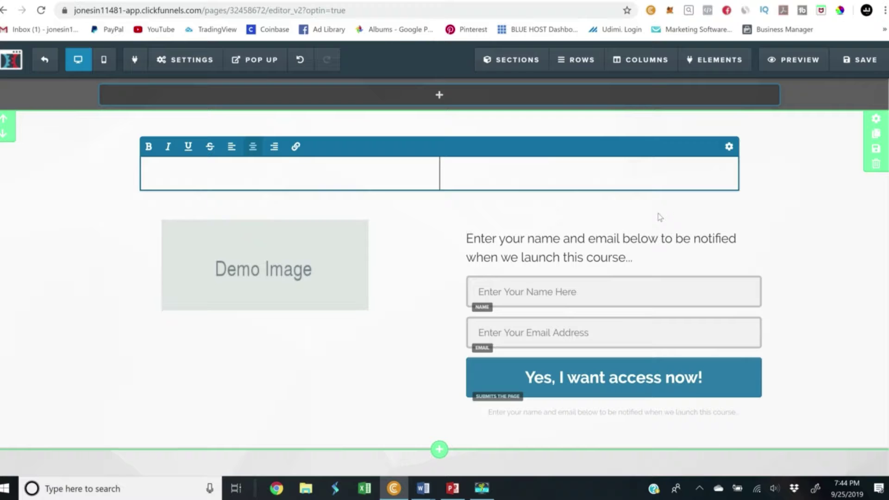
Enter "Simple 2-Step Formula Earns me over $146.74 in 12 Hours" as the start of the main headline.
text(Simple 2-Step)
key(BackSpace)
key(BackSpace)
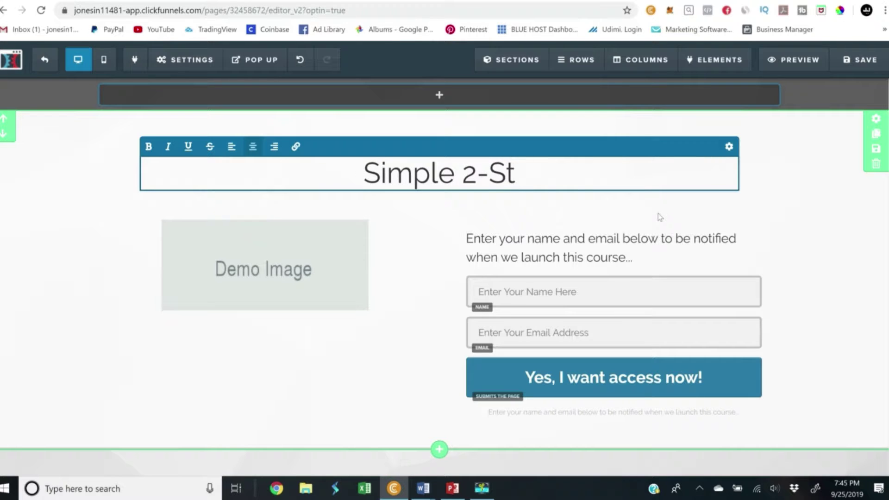
text(ep Formula)
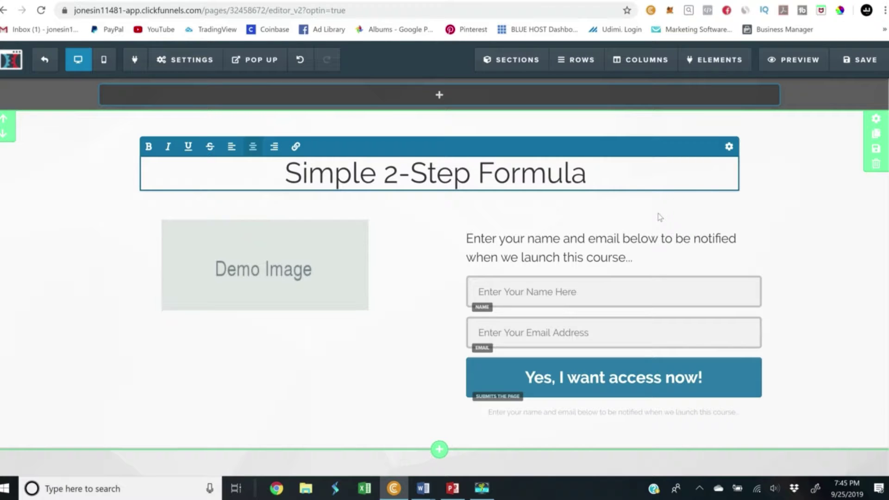
text(Earns me)
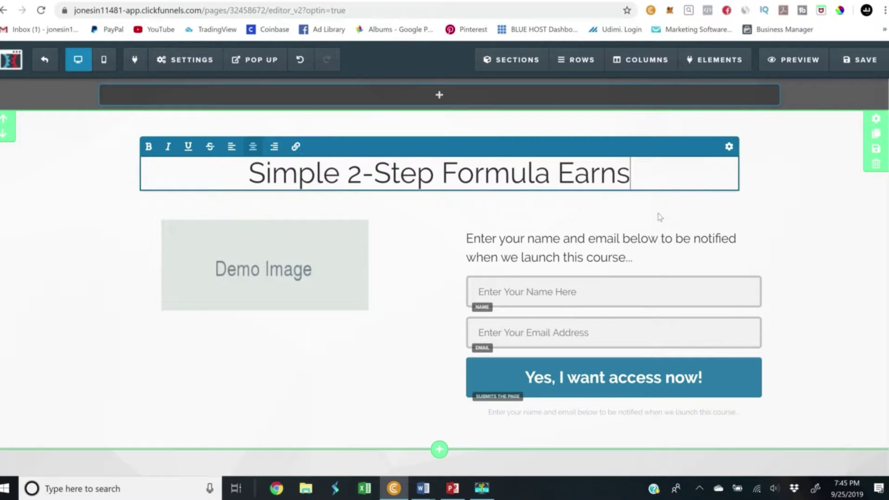
text(ver )
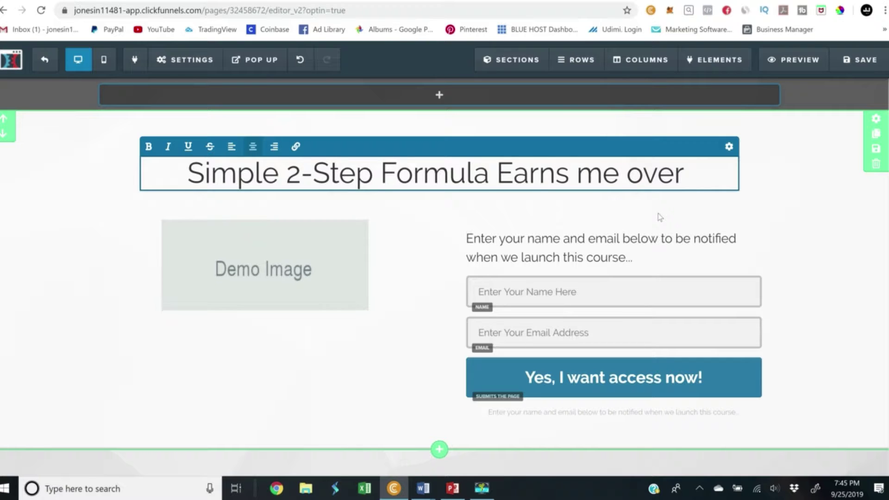
text($)
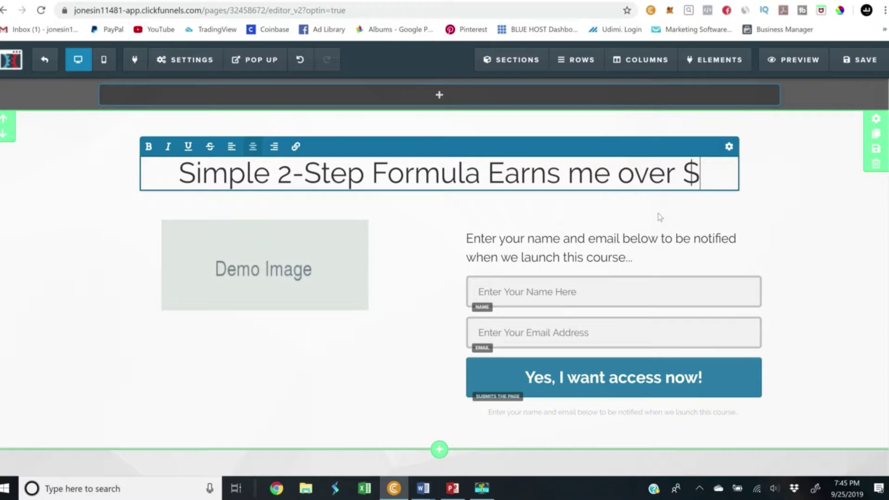
text(146.)
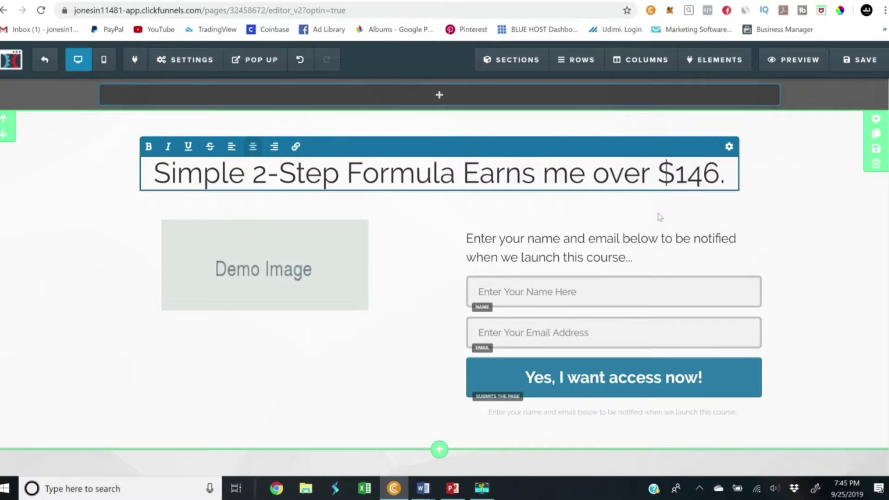
text(7)
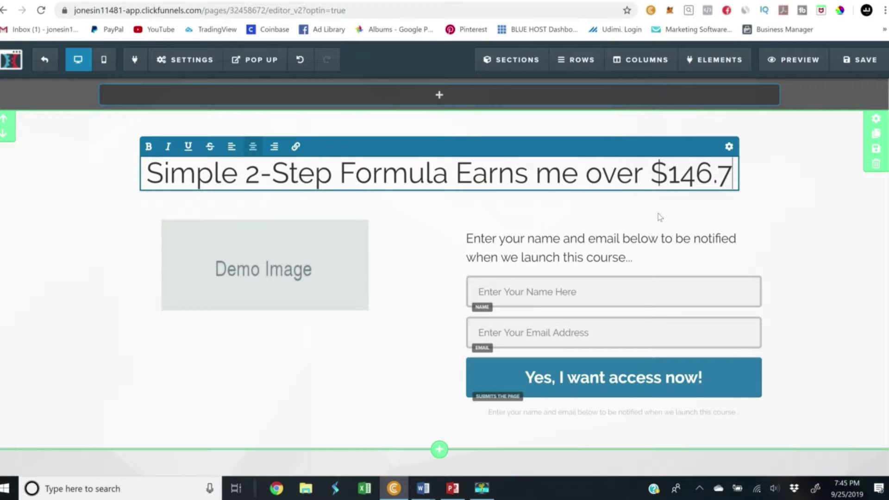
text(4)
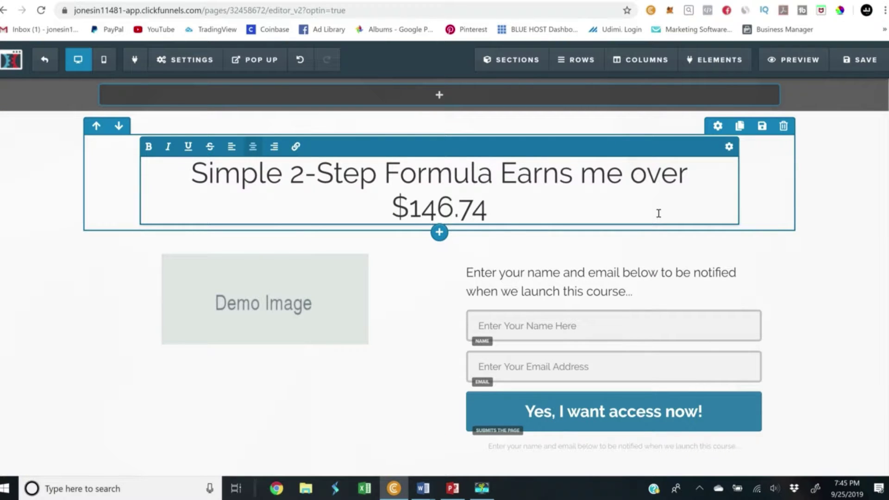
text( in)
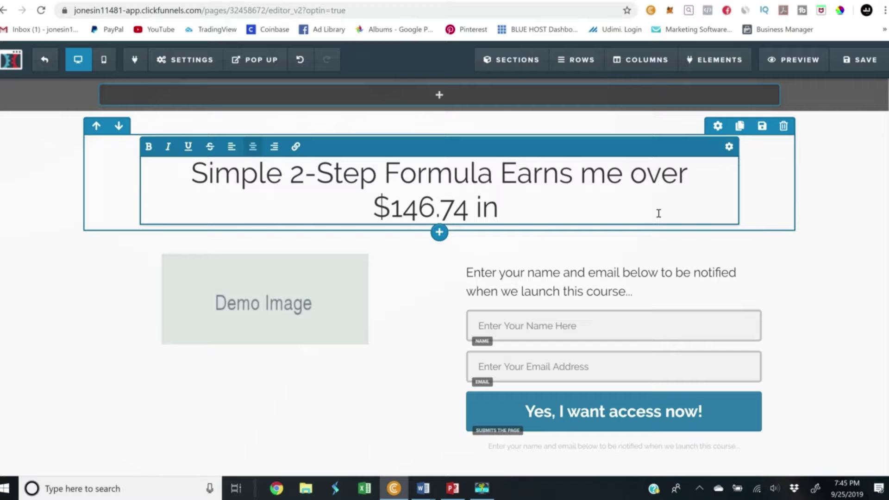
text( 12 Hours)
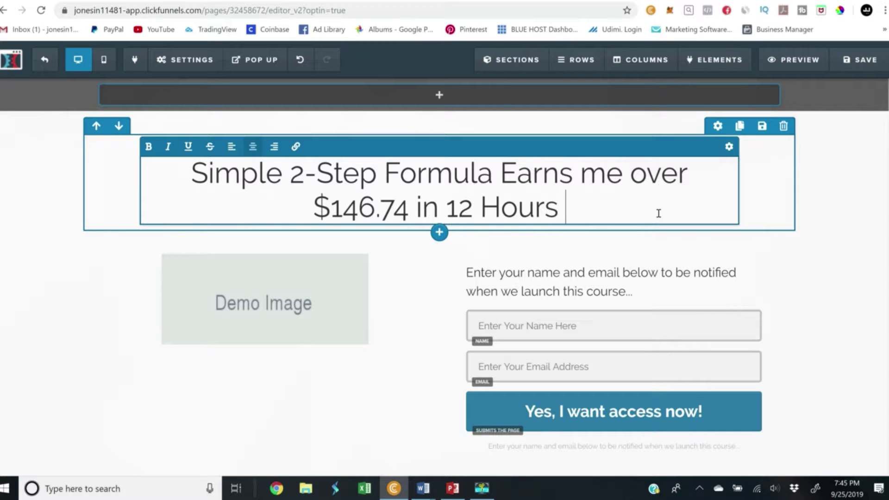
Continue the main headline with "This Is Weird" after "12 Hours".
text( This)
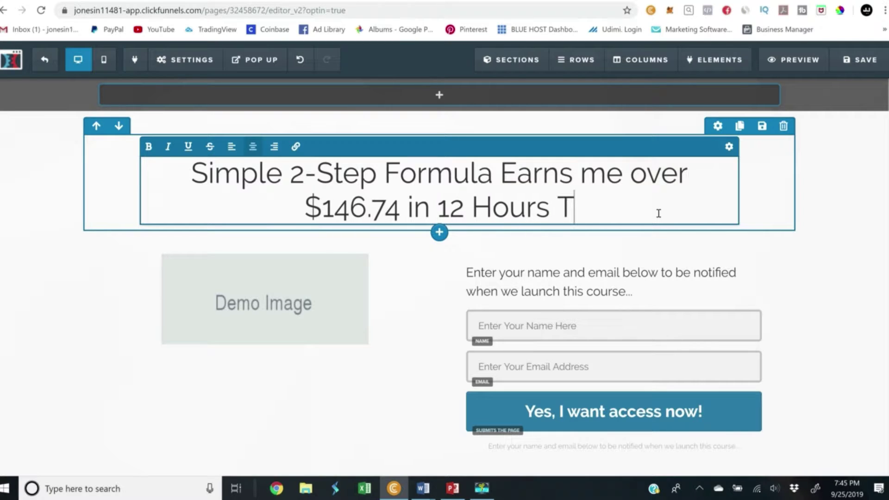
key(BackSpace)
text(is)
key(BackSpace)
key(BackSpace)
text(Is)
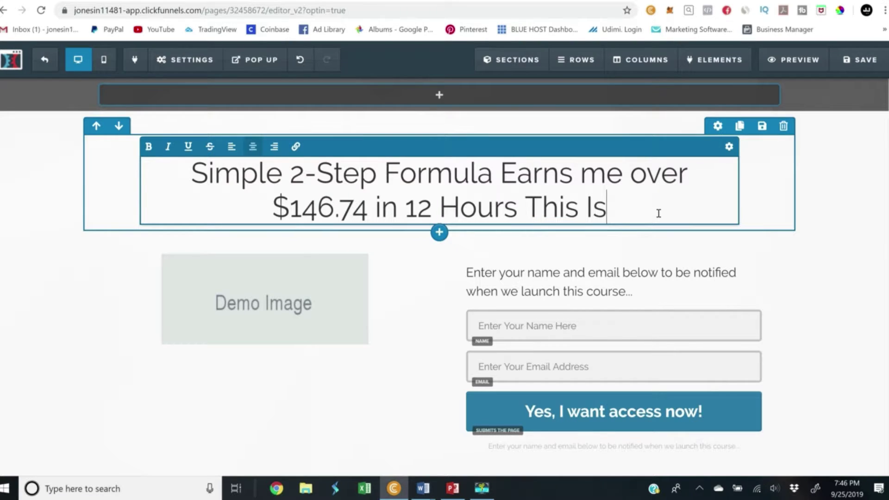
key(BackSpace)
text(s W)
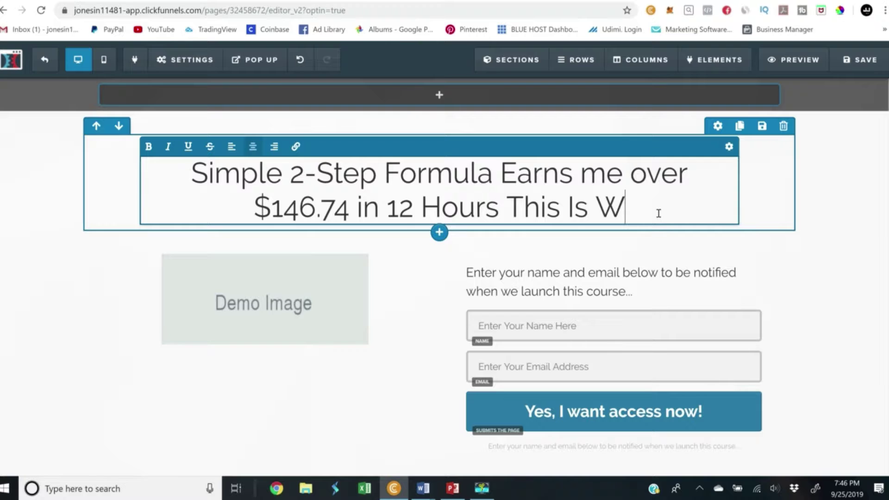
text(eird , But)
key(BackSpace)
key(BackSpace)
key(BackSpace)
key(BackSpace)
key(BackSpace)
key(BackSpace)
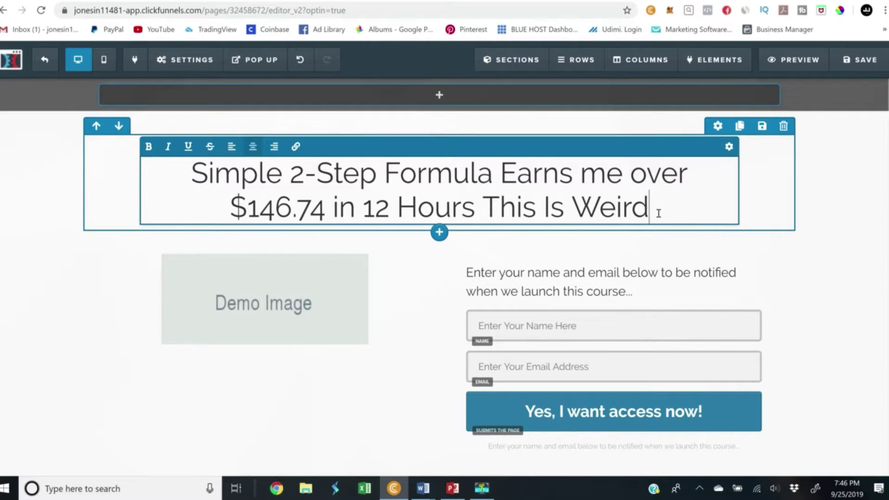
Finish the main headline with ", But It Works!" after "Weird".
text(, abut)
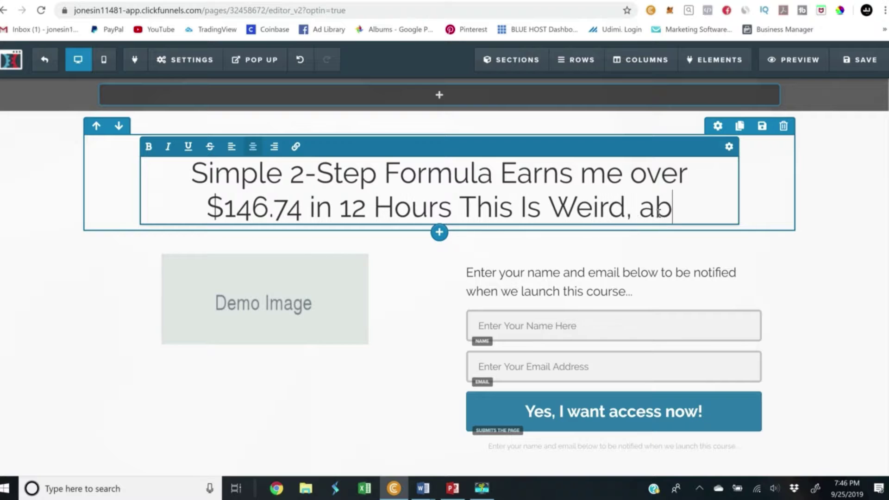
key(BackSpace)
key(BackSpace)
key(BackSpace)
key(BackSpace)
text(But )
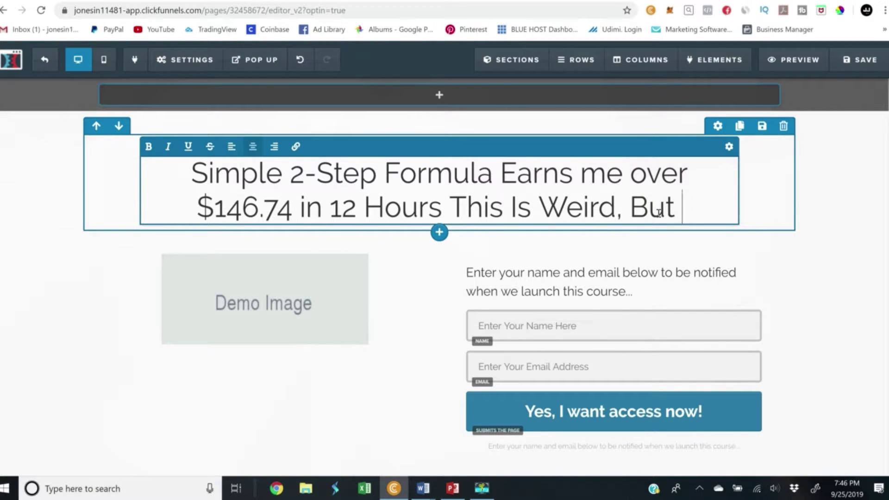
text(i)
key(BackSpace)
text(It Works!)
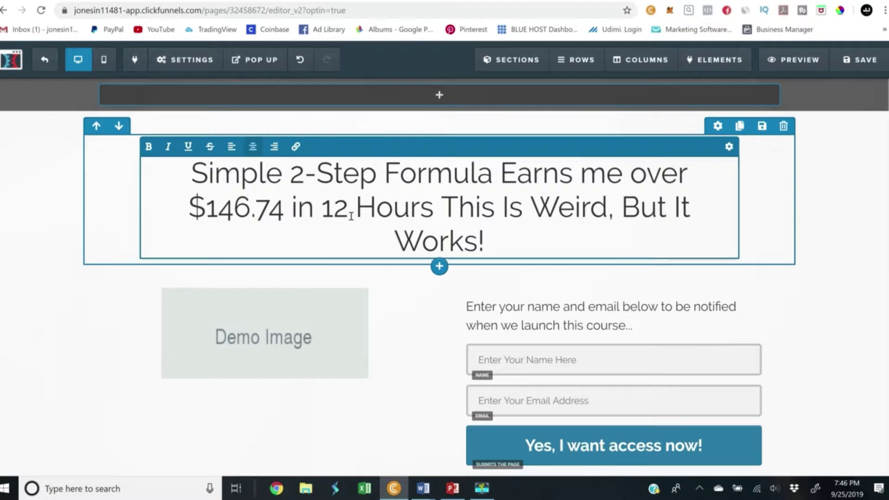
Make the words "Simple 2-Step" in the main headline bold and leave text editing.
drag(376, 176, 195, 182)
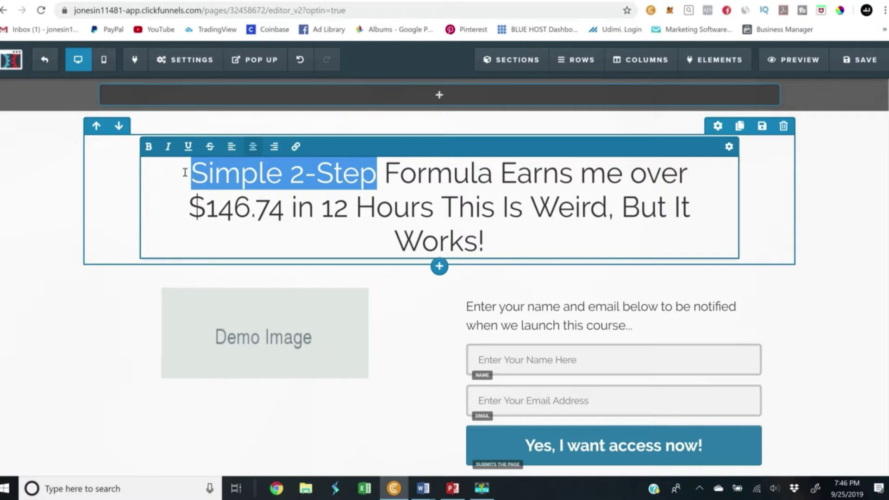
click(149, 147)
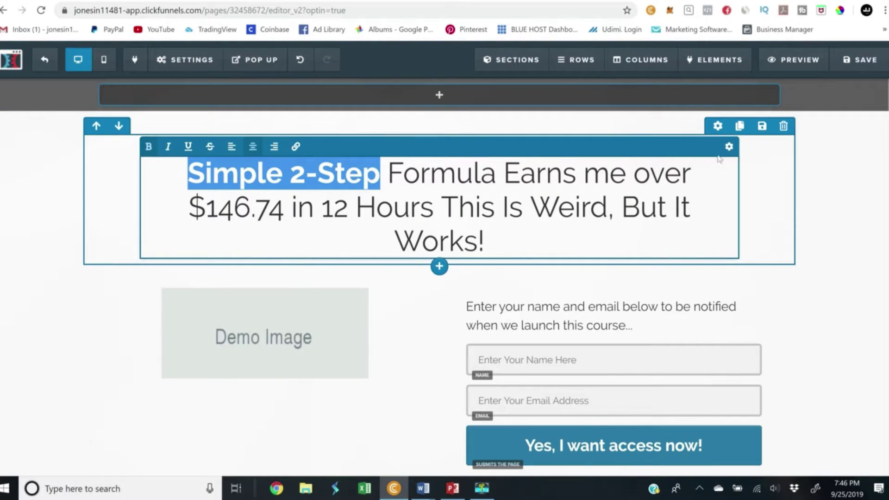
click(376, 192)
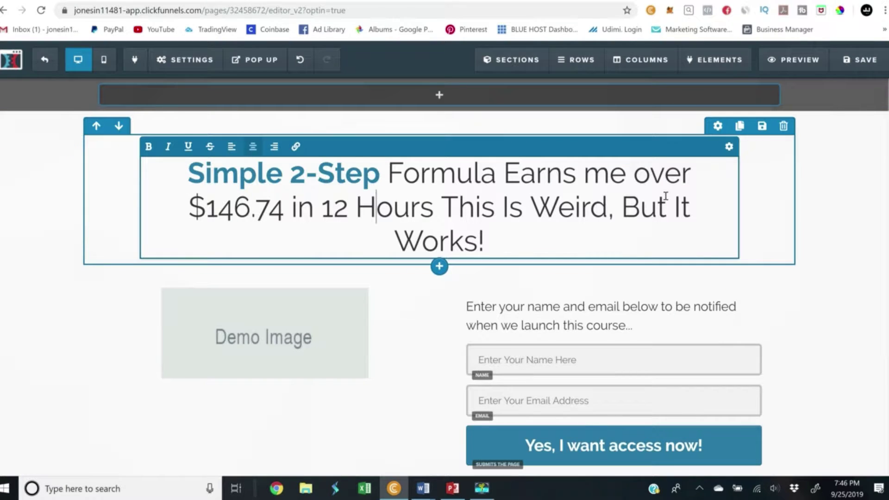
click(841, 252)
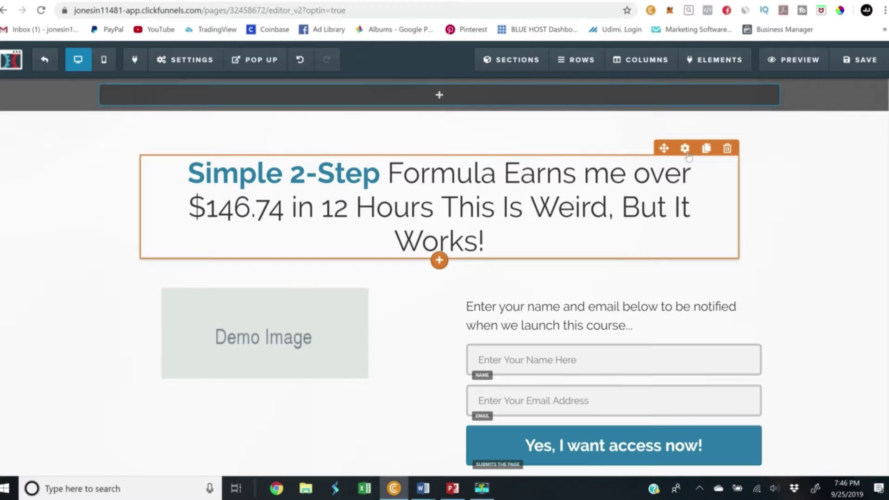
Change the main headline's bold color to the green #28c370 in its settings.
click(685, 149)
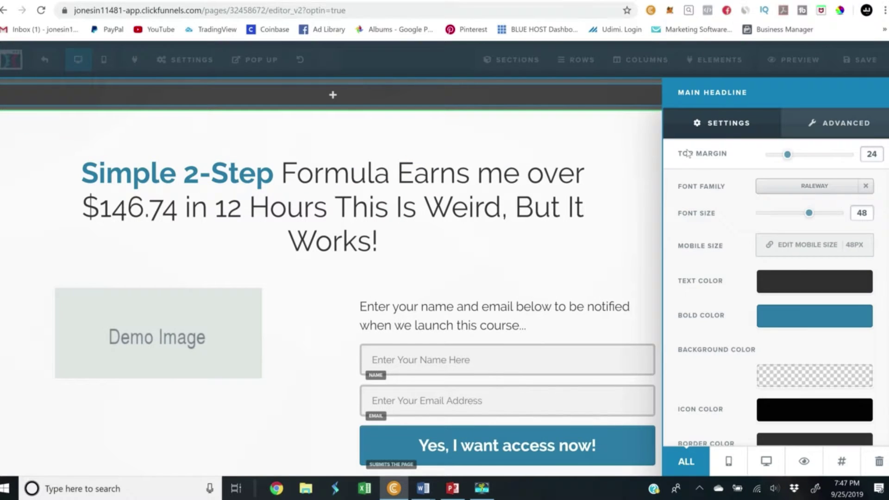
click(797, 321)
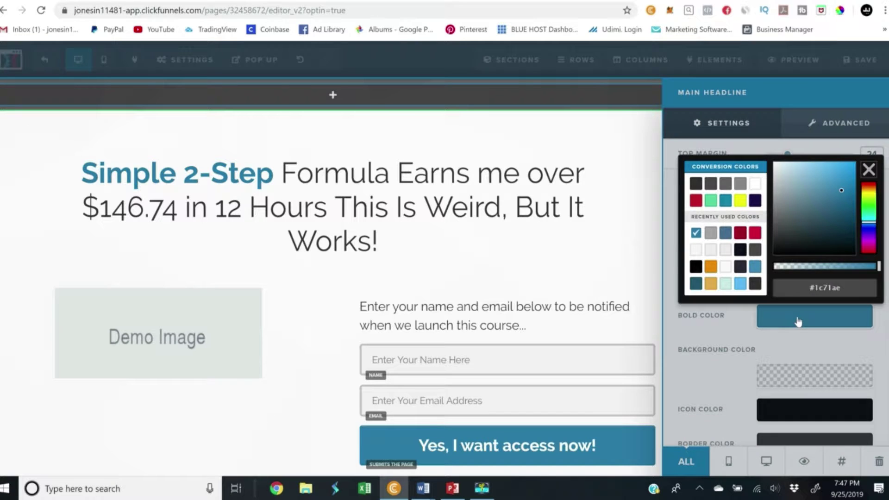
drag(867, 216, 834, 178)
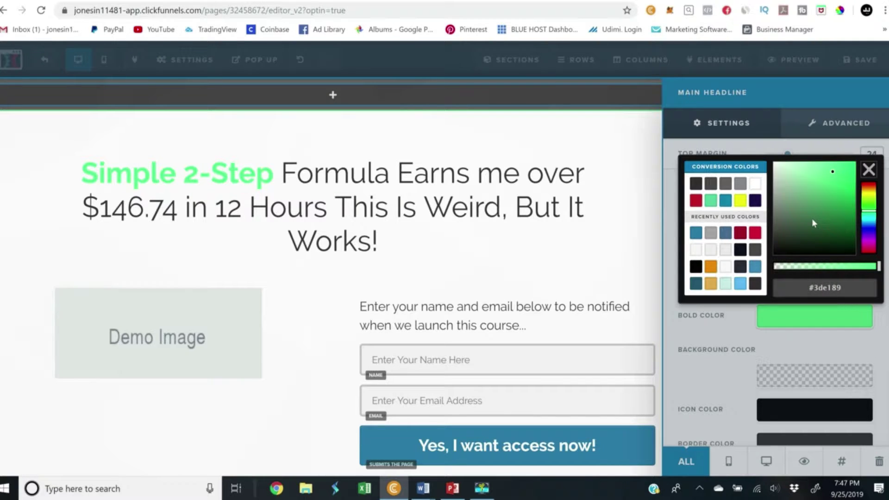
drag(833, 177, 838, 187)
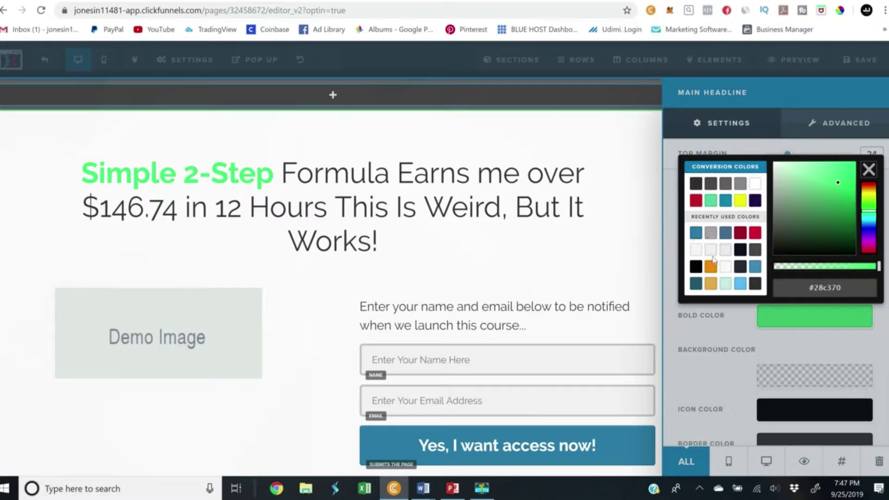
Copy the hex code of the headline's green bold color and close the headline settings.
click(839, 287)
double_click(839, 288)
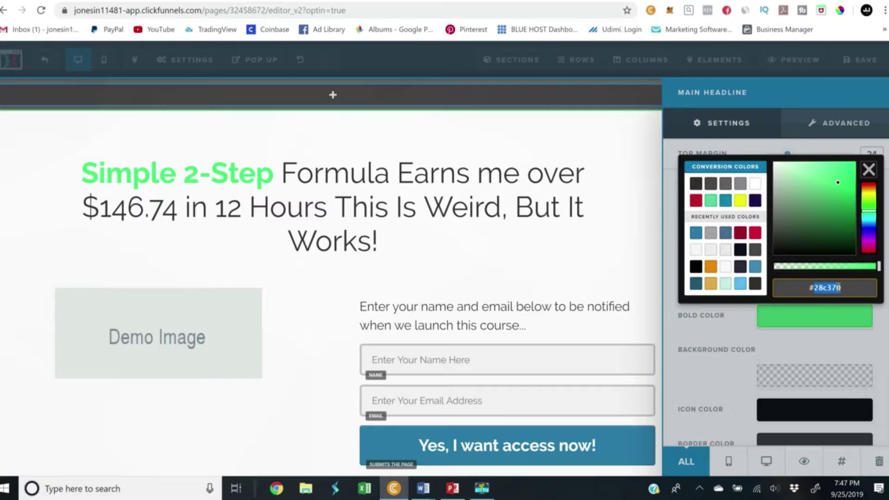
right_click(839, 288)
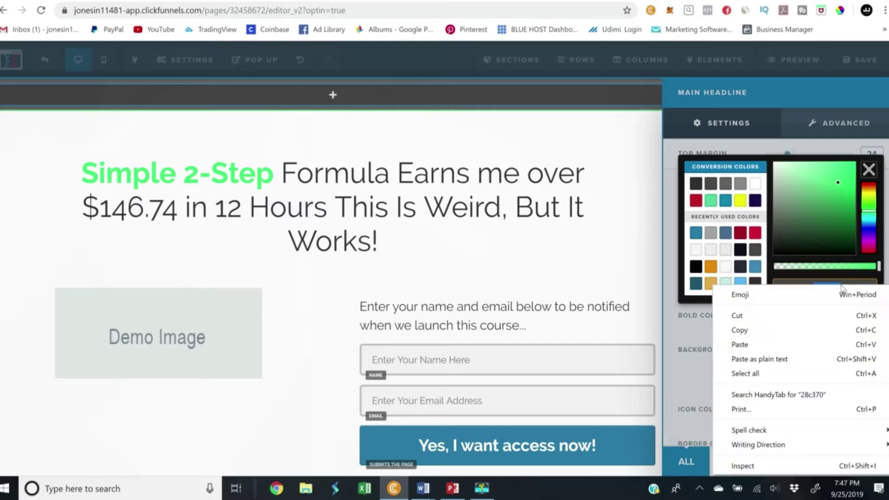
click(770, 332)
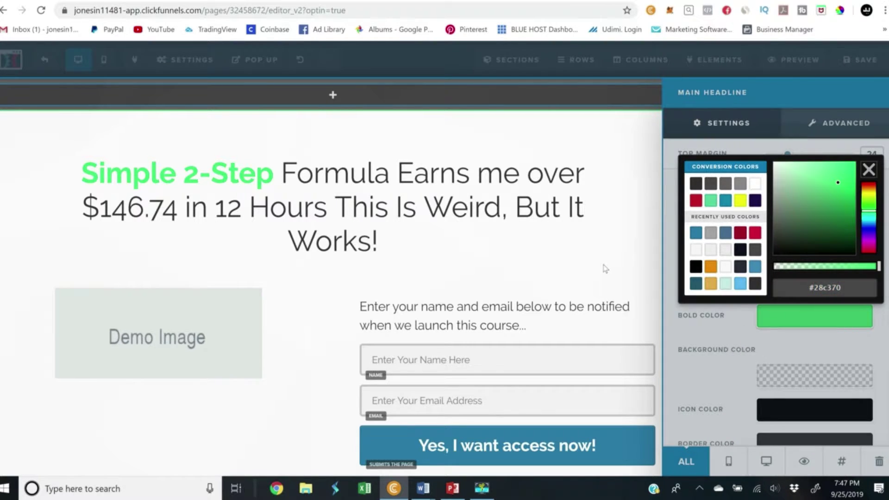
click(603, 269)
Set the background color of the "Yes, I want access now!" opt-in button to the green #28c320.
mouse_move(642, 457)
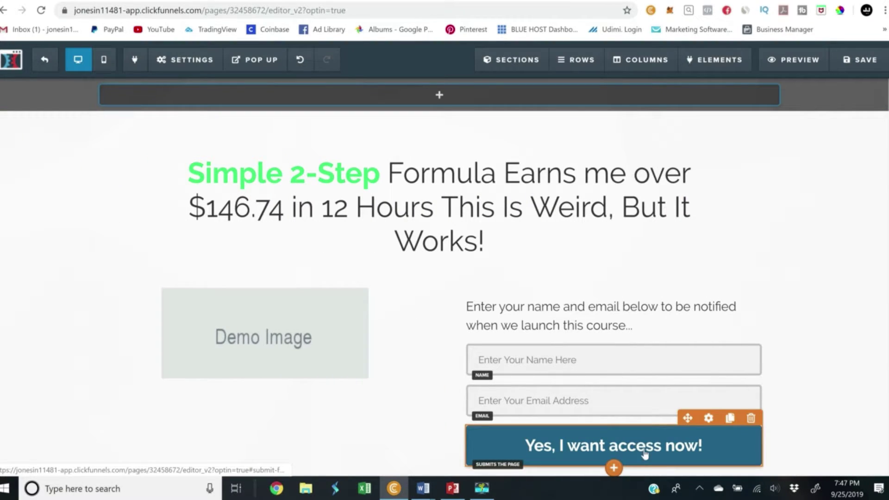
click(708, 419)
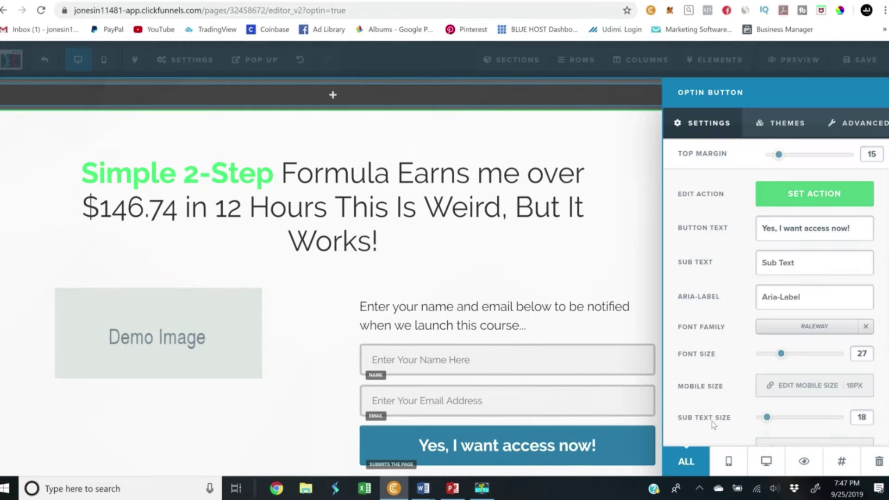
scroll(758, 351, down, 2)
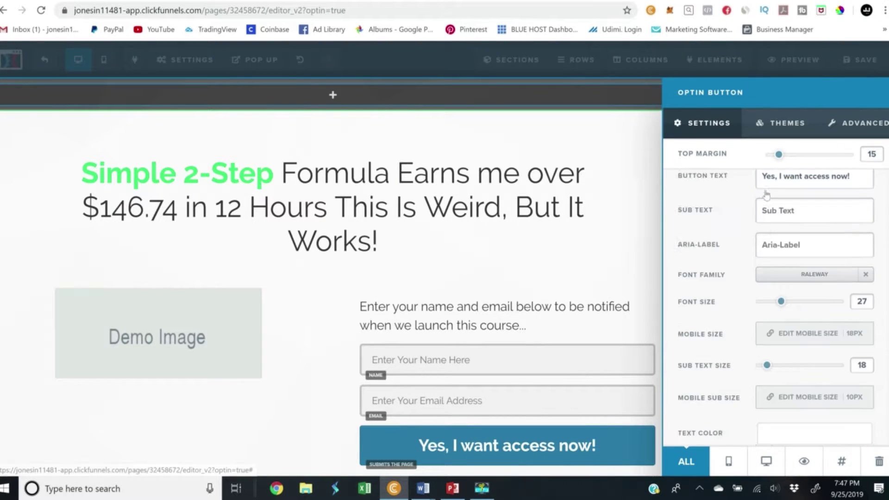
click(759, 428)
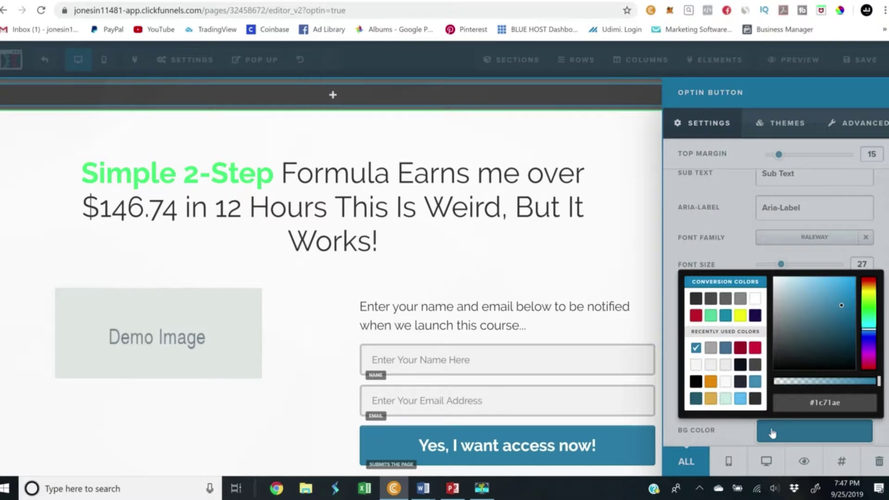
right_click(825, 403)
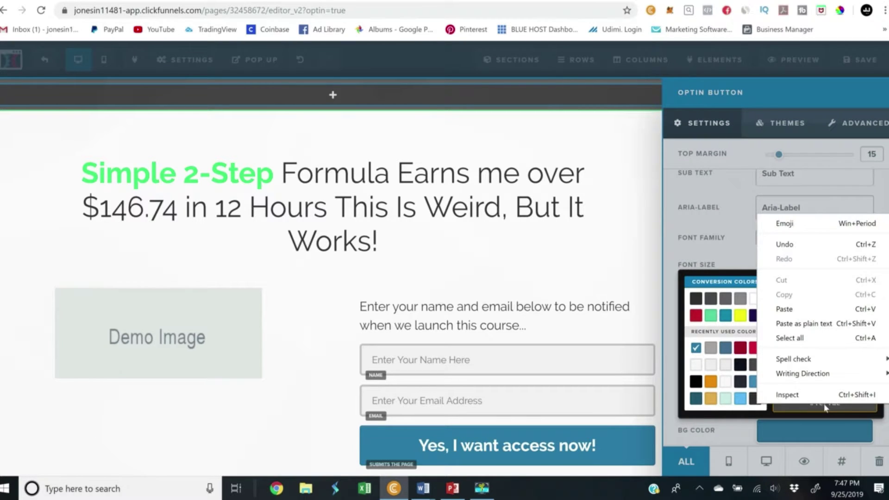
click(824, 403)
double_click(830, 402)
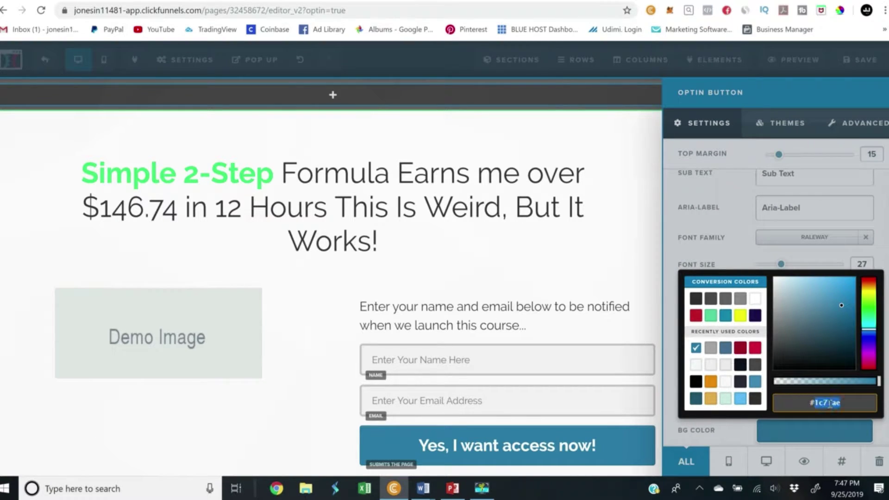
key(BackSpace)
text(28)
text(c)
text(520)
key(Return)
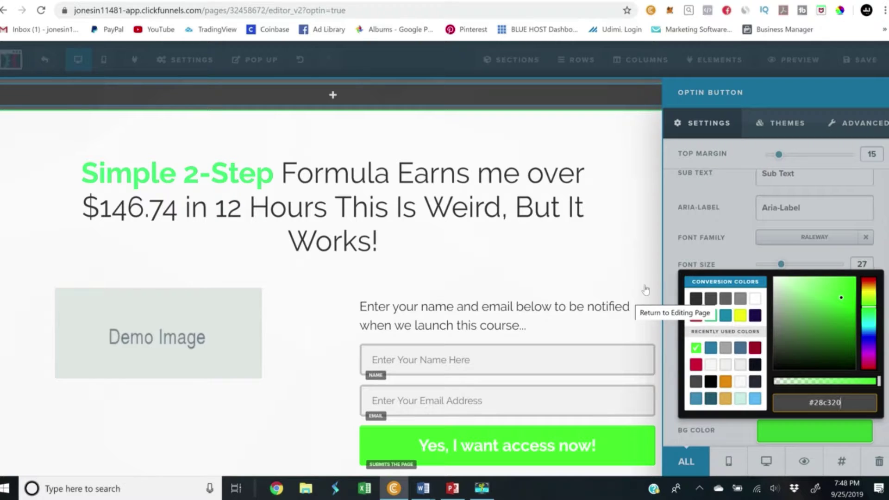
Close the button settings and reword the text above the form to "Enter your name and email below and click the button to get started now!".
click(618, 292)
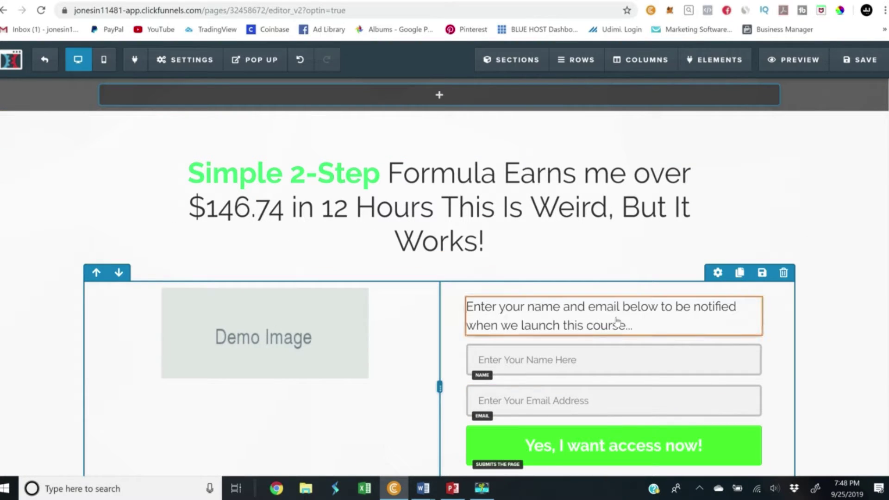
click(630, 326)
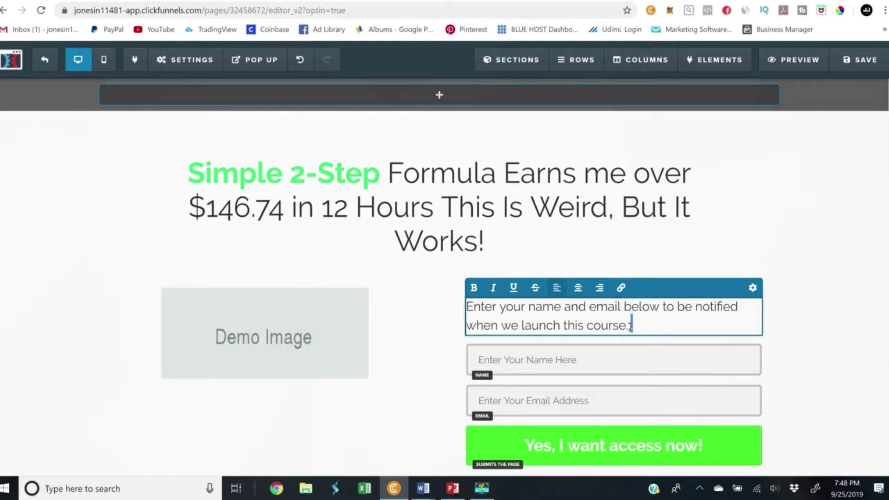
key(BackSpace)
key(BackSpace)
key(BackSpace)
key(BackSpace)
key(BackSpace)
key(BackSpace)
key(BackSpace)
key(BackSpace)
key(BackSpace)
key(BackSpace)
key(BackSpace)
key(BackSpace)
key(BackSpace)
key(BackSpace)
key(BackSpace)
key(BackSpace)
key(BackSpace)
key(BackSpace)
key(BackSpace)
key(BackSpace)
key(BackSpace)
key(BackSpace)
key(BackSpace)
key(BackSpace)
key(BackSpace)
key(BackSpace)
key(BackSpace)
key(BackSpace)
key(BackSpace)
key(BackSpace)
key(BackSpace)
key(BackSpace)
key(BackSpace)
key(BackSpace)
key(BackSpace)
key(BackSpace)
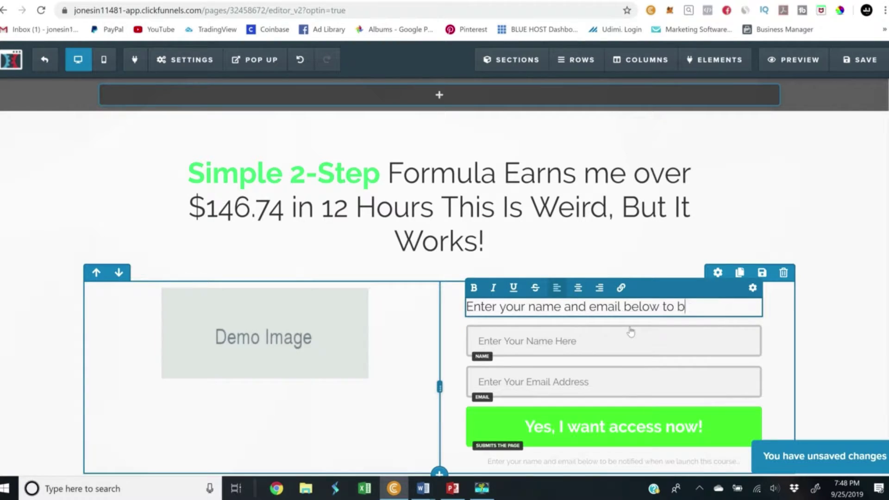
key(BackSpace)
key(BackSpace)
key(BackSpace)
key(BackSpace)
key(BackSpace)
key(BackSpace)
key(BackSpace)
key(BackSpace)
key(BackSpace)
key(BackSpace)
key(BackSpace)
key(BackSpace)
key(BackSpace)
key(BackSpace)
key(BackSpace)
key(BackSpace)
key(BackSpace)
key(BackSpace)
key(BackSpace)
key(BackSpace)
text(name and e)
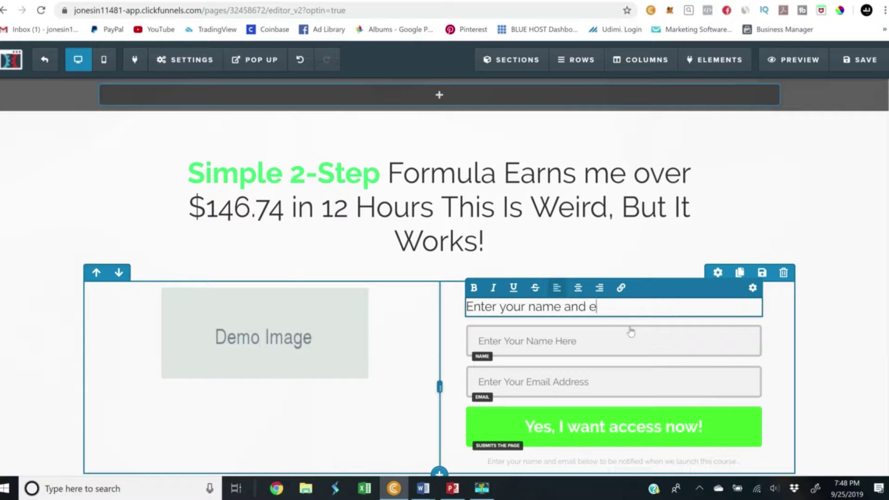
text(mail below and click the but)
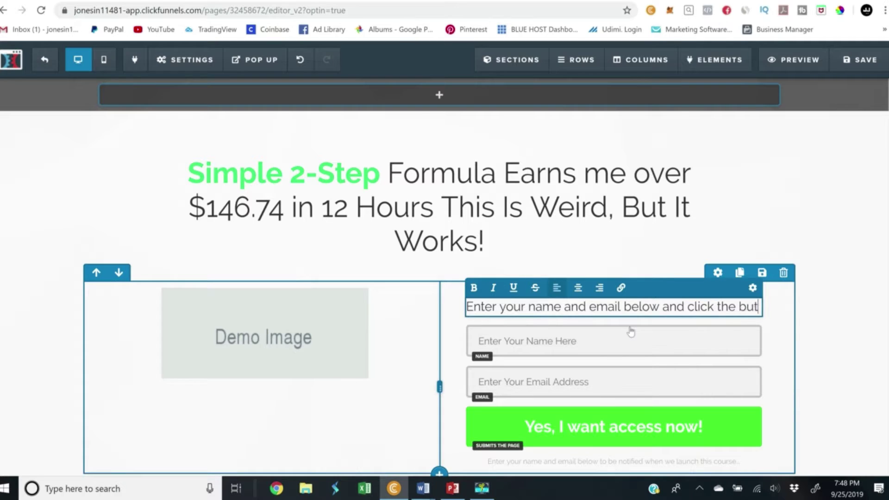
text(ton to g)
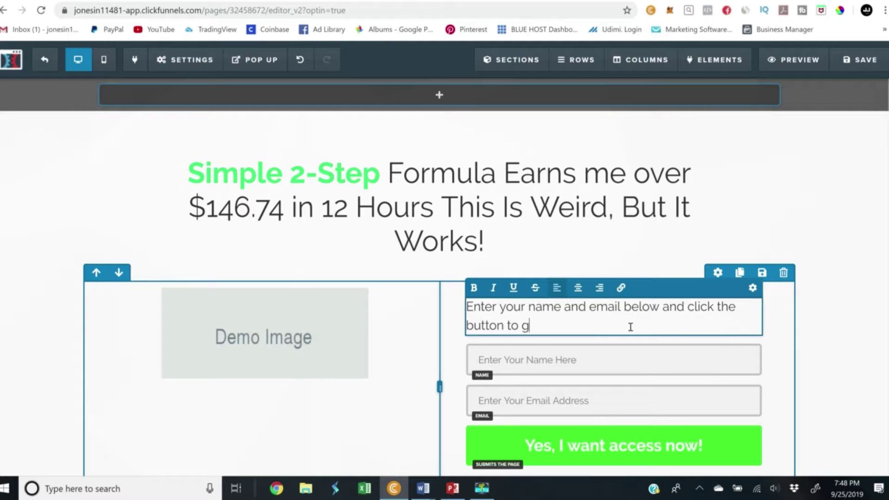
text(et started now!)
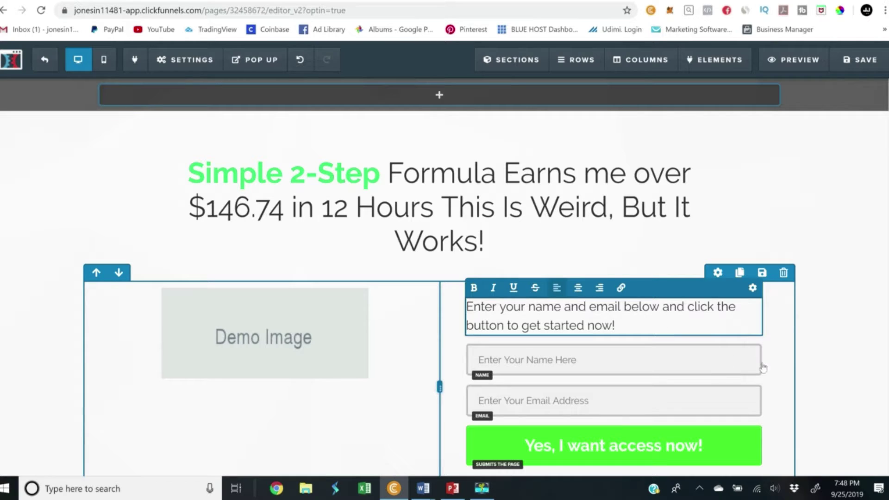
click(815, 343)
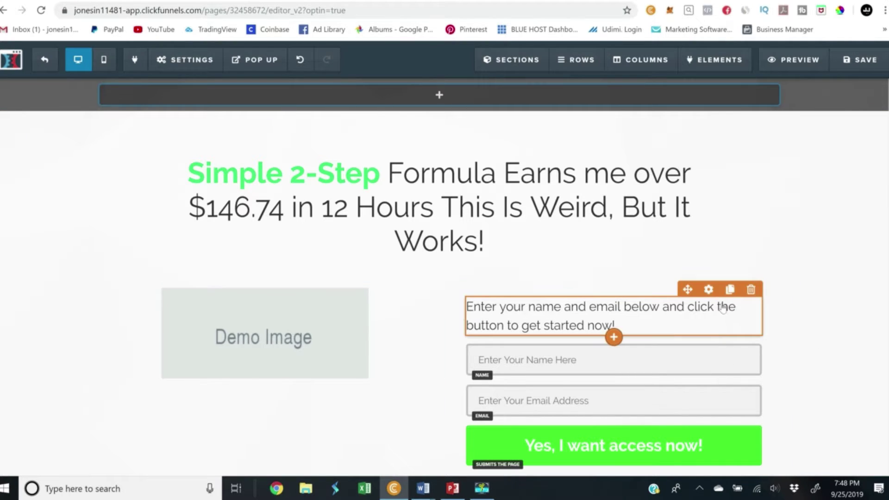
Reduce the font size of the text above the opt-in form so it fits on one line.
click(708, 291)
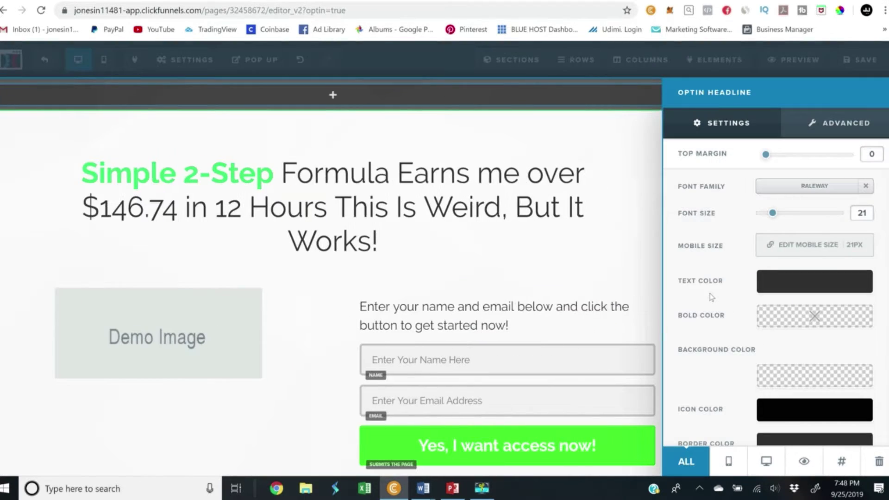
drag(774, 217, 763, 218)
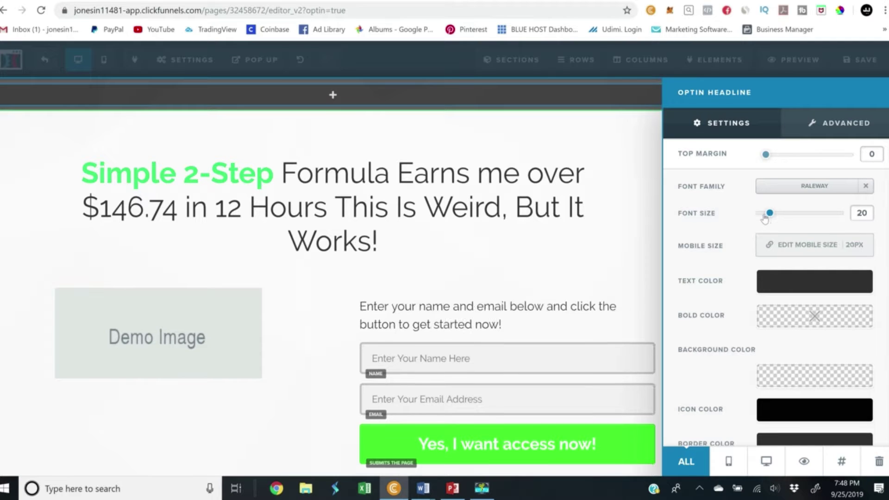
click(637, 222)
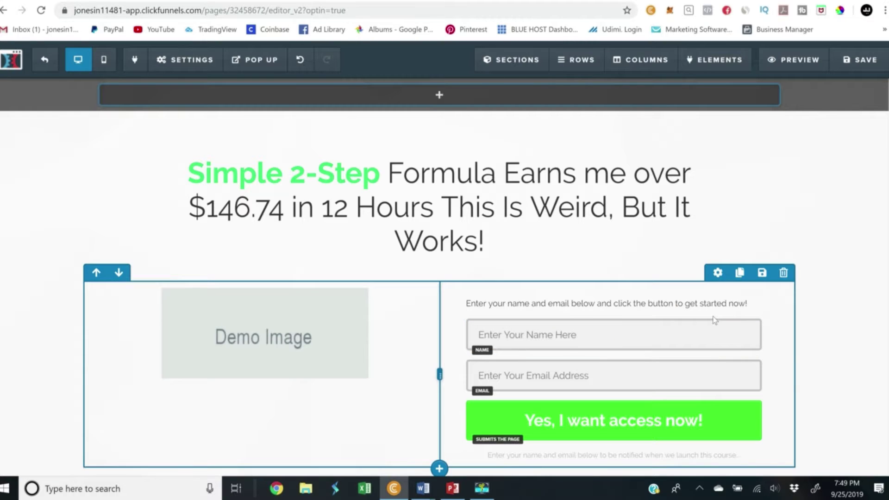
Change the name field's placeholder text to "Enter Your First Name..." and close its settings.
right_click(709, 314)
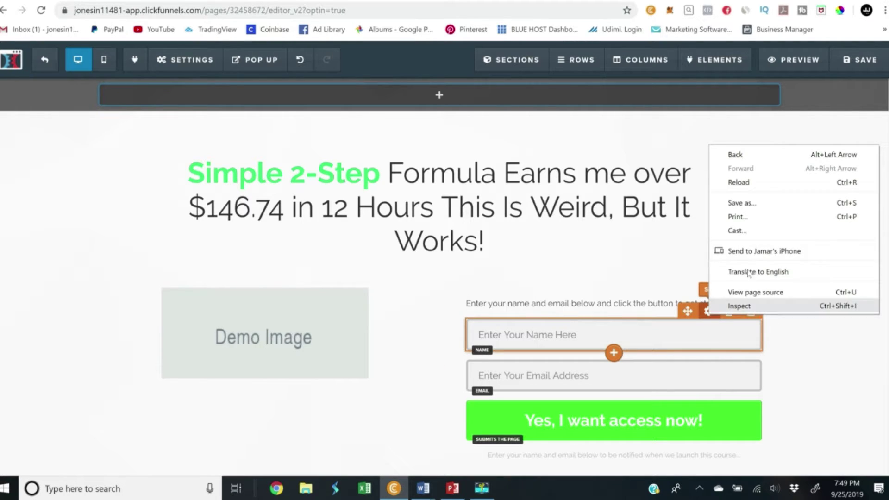
click(706, 316)
click(707, 316)
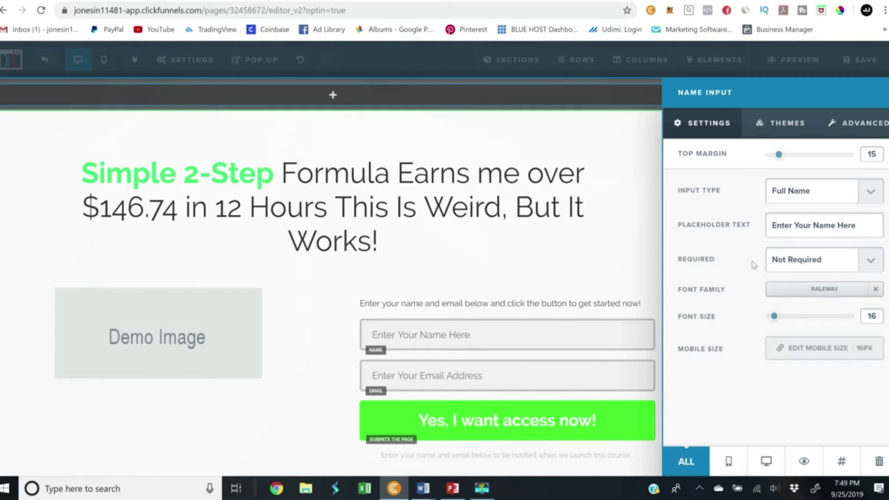
click(857, 222)
key(BackSpace)
key(BackSpace)
key(BackSpace)
key(BackSpace)
key(BackSpace)
key(BackSpace)
key(BackSpace)
key(BackSpace)
key(BackSpace)
key(BackSpace)
text(F)
key(BackSpace)
text(First Name...)
click(589, 282)
Make sure the email field's placeholder text reads "Enter Your Email Address..." and close its settings.
mouse_move(573, 370)
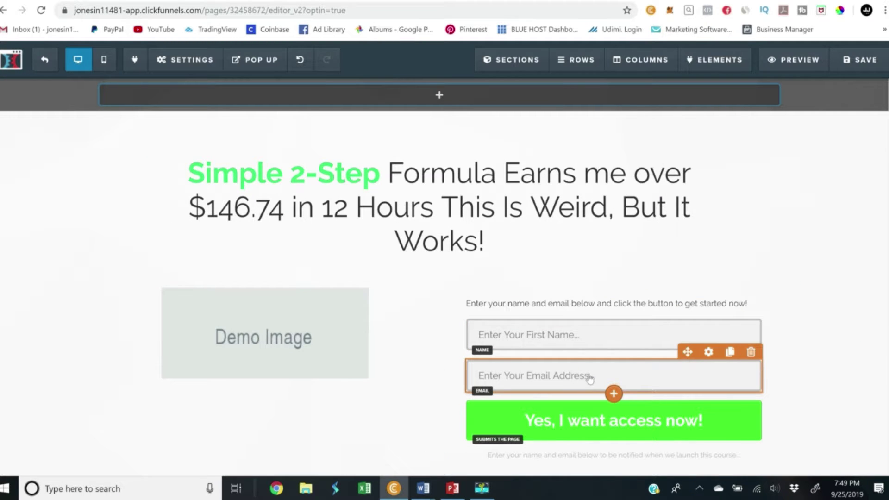
click(589, 378)
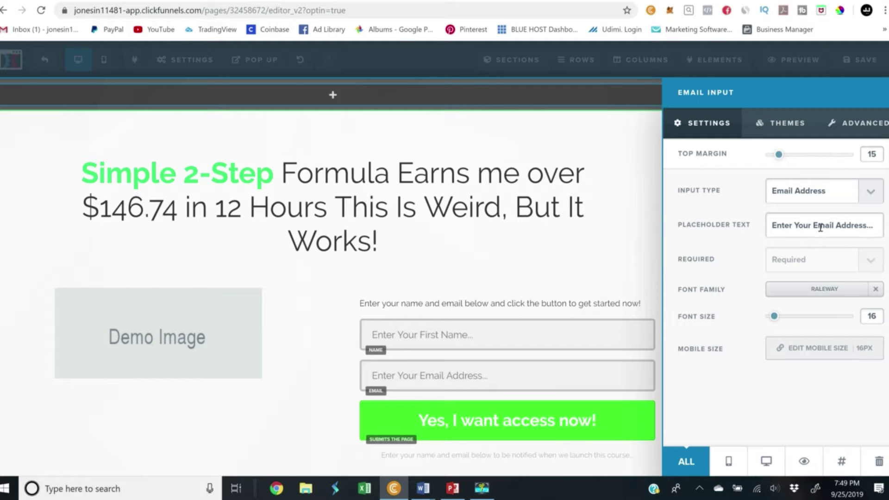
click(641, 201)
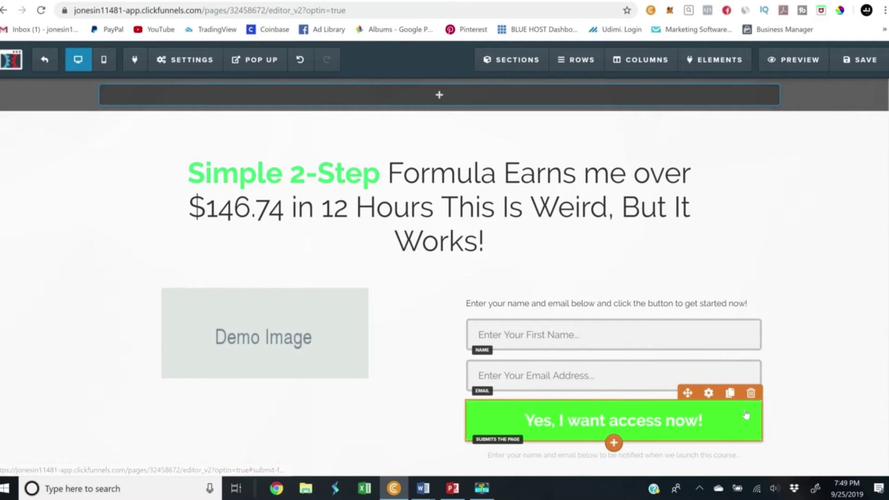
Delete the copyright and disclaimer row at the foot of the page.
scroll(746, 414, down, 2)
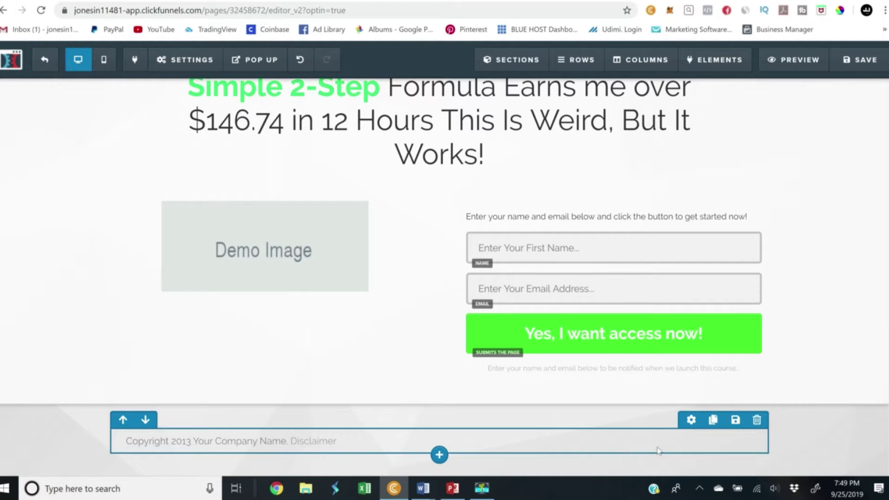
click(755, 420)
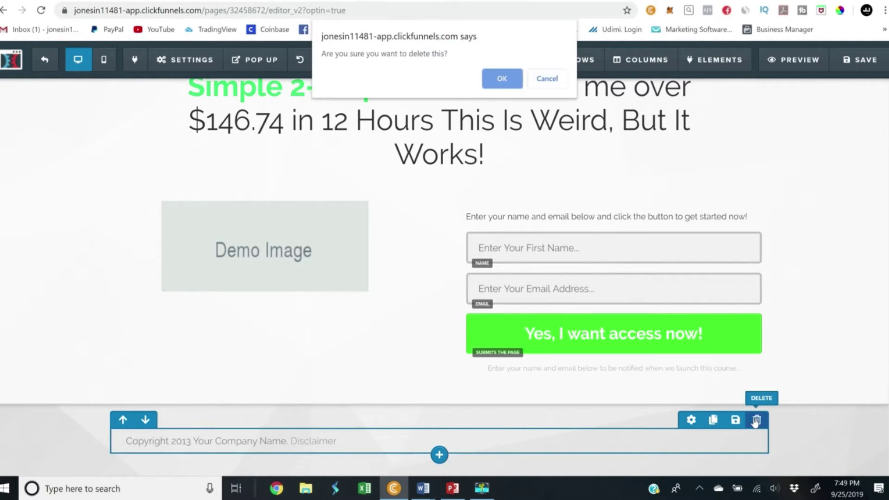
click(505, 79)
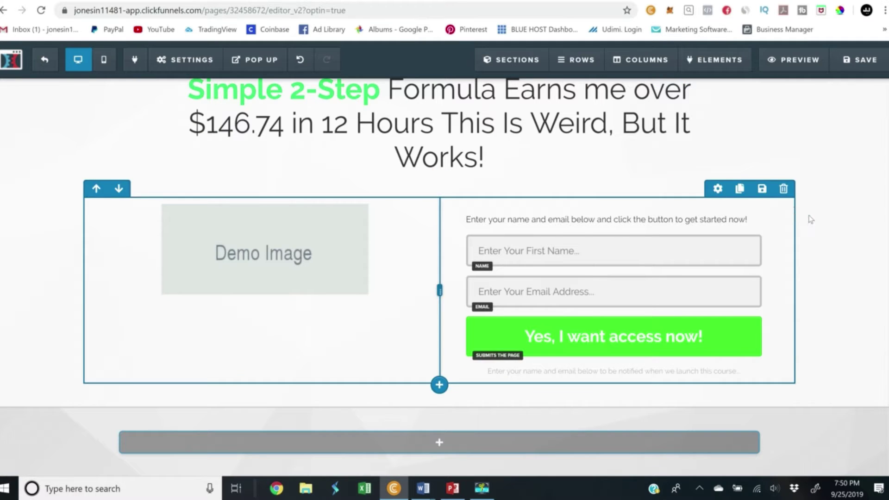
Replace the demo image with IMG_0061, uploaded from the Downloads folder, and close the image settings.
scroll(809, 211, up, 2)
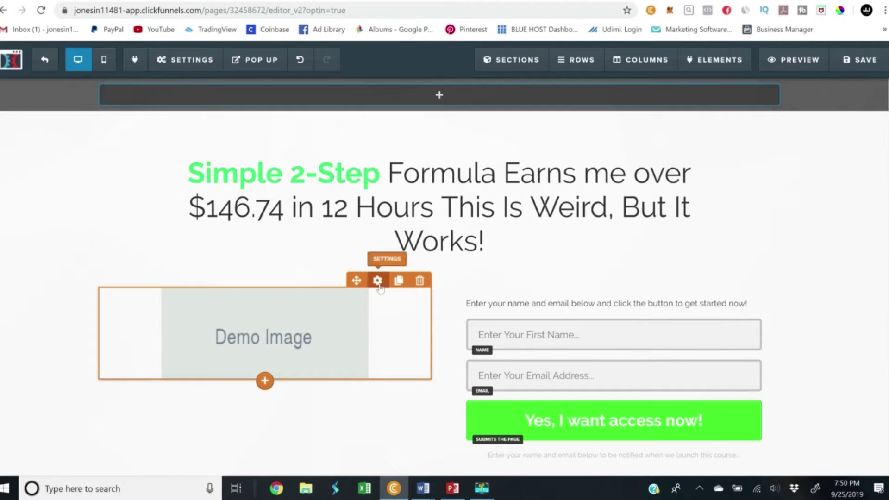
click(378, 281)
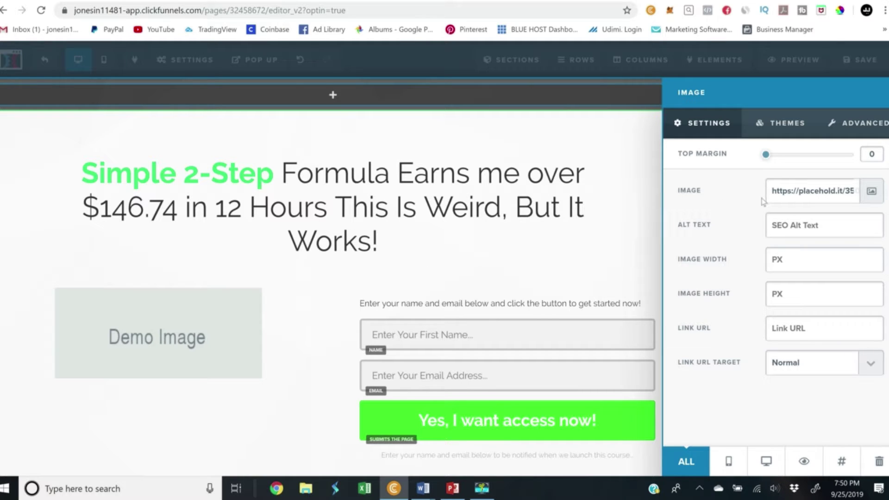
click(872, 194)
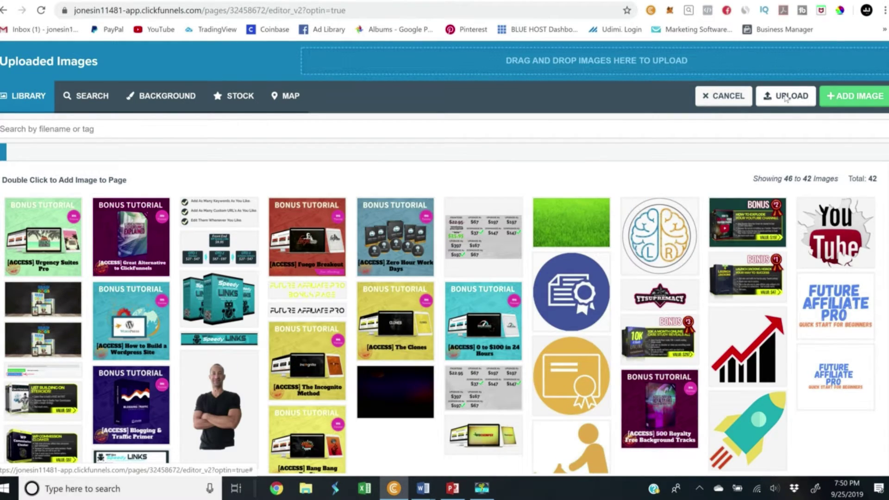
click(785, 96)
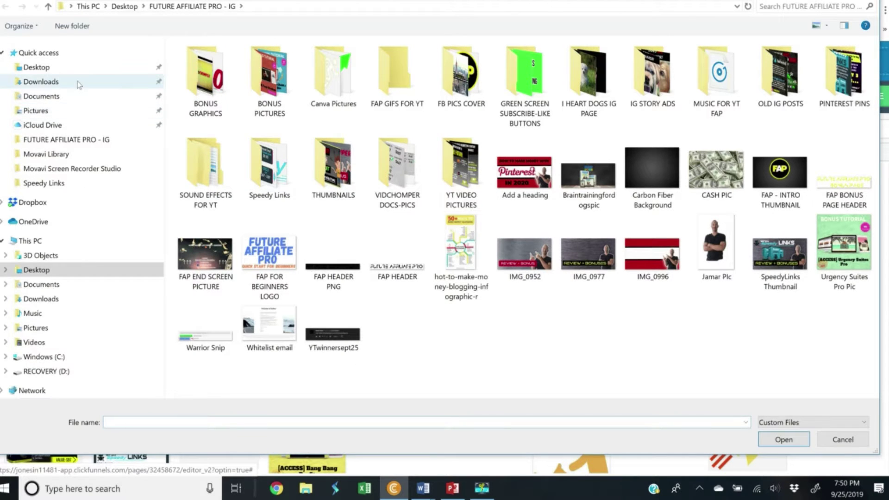
click(40, 81)
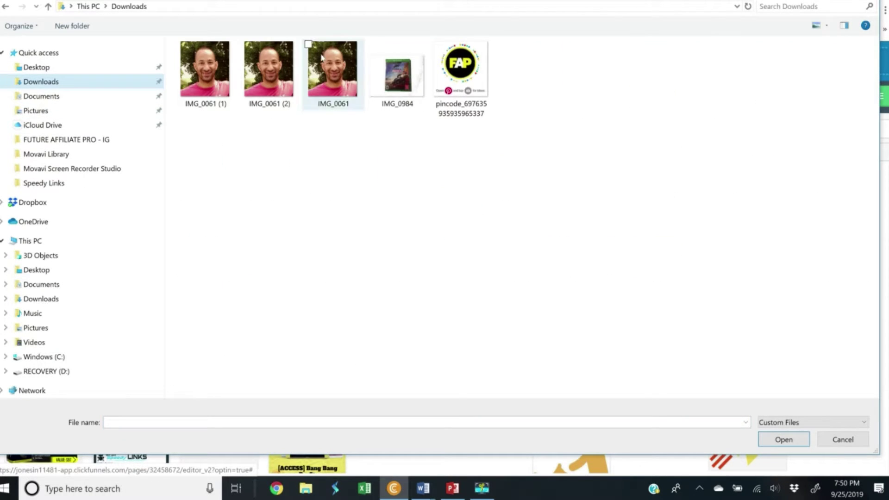
double_click(322, 56)
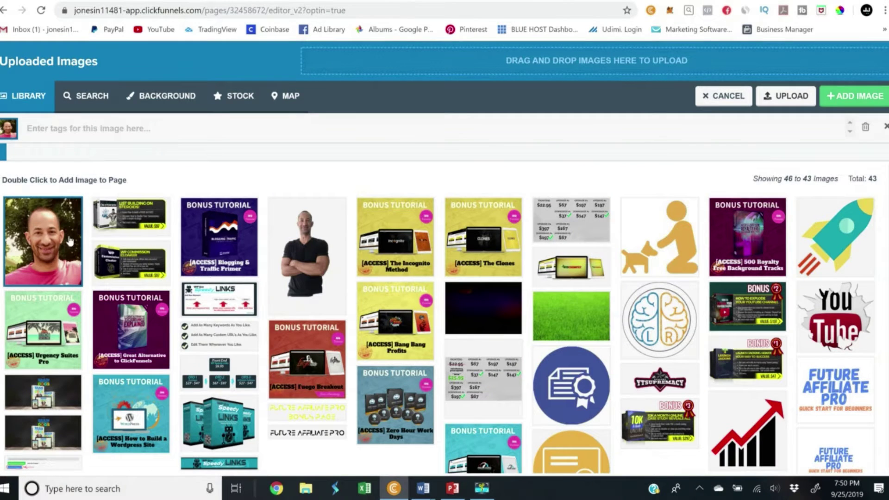
double_click(55, 247)
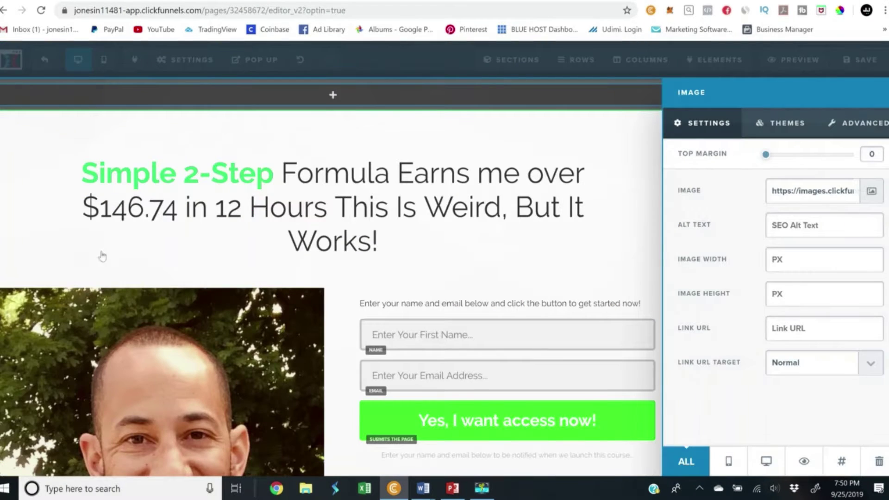
click(582, 258)
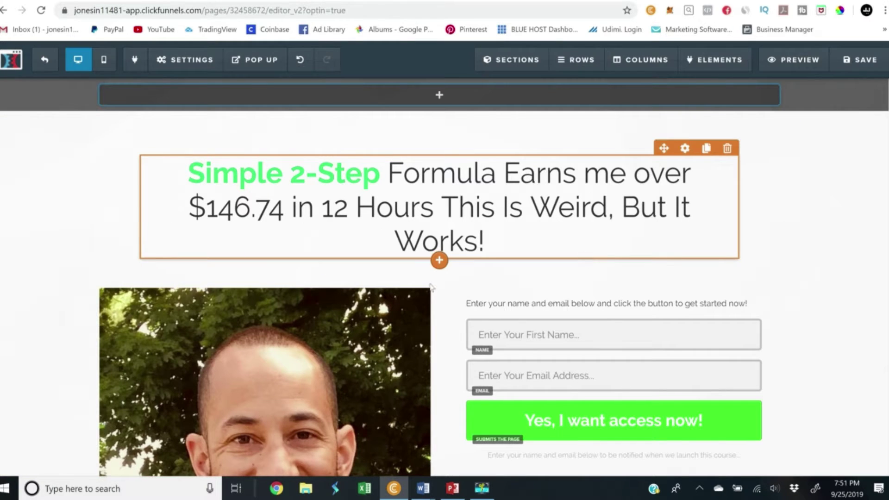
Resize the portrait image, trying widths of 400 and 200 px before setting the width to 300 px.
scroll(547, 283, down, 2)
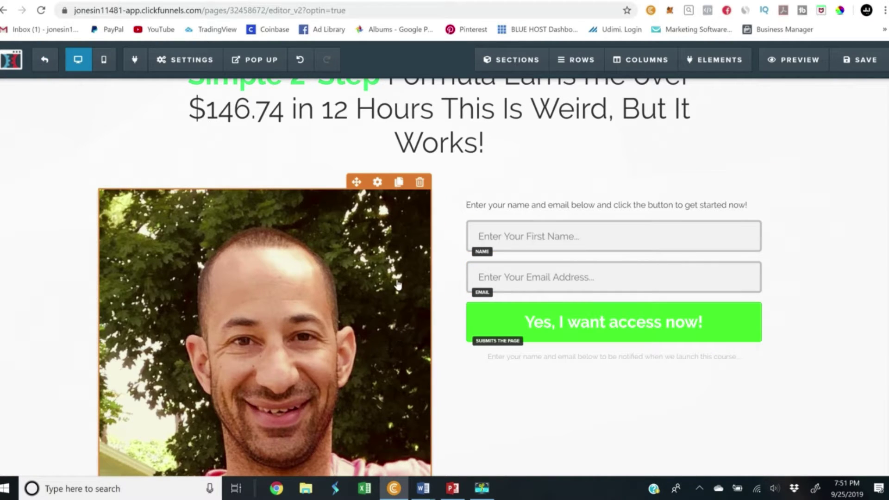
click(378, 183)
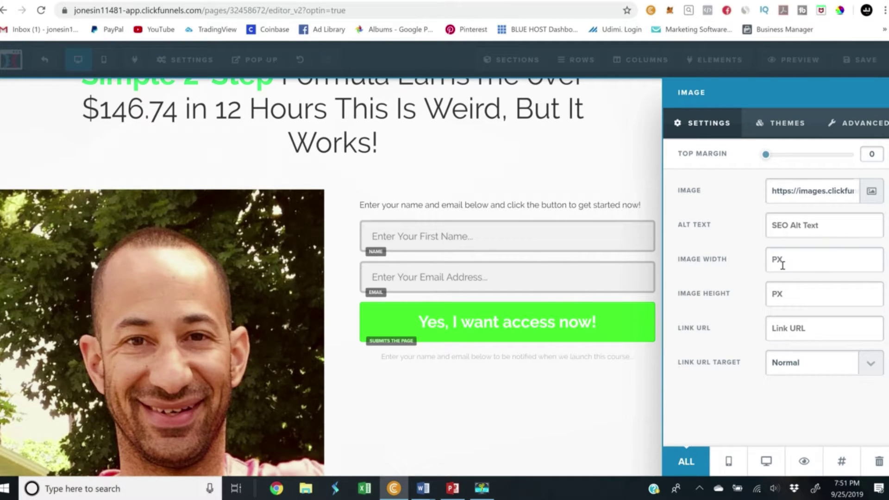
text(400)
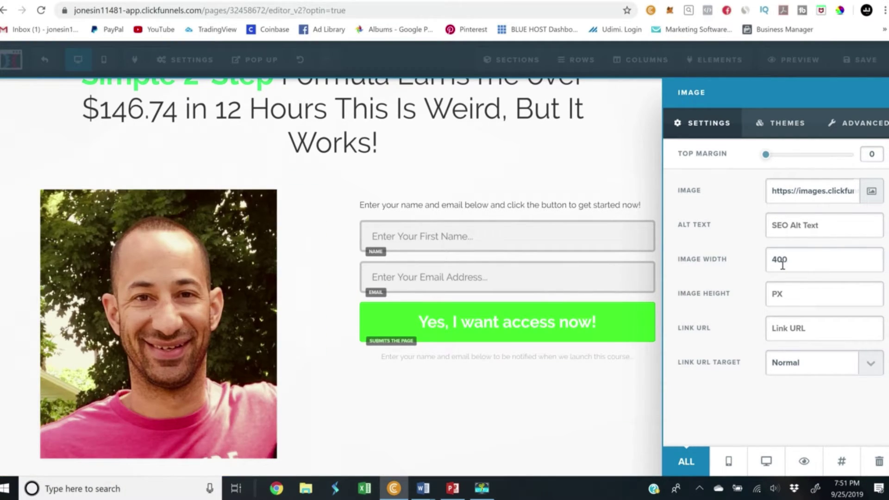
key(BackSpace)
key(BackSpace)
key(BackSpace)
text(200)
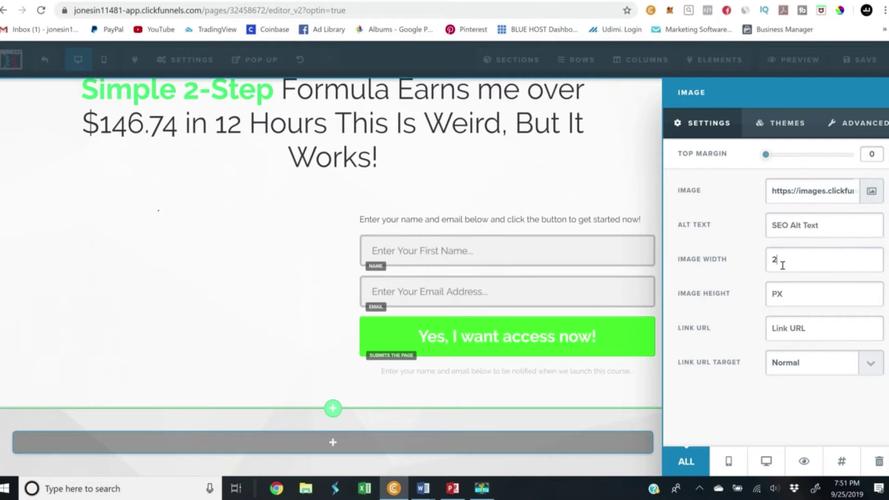
key(BackSpace)
key(BackSpace)
key(BackSpace)
text(300)
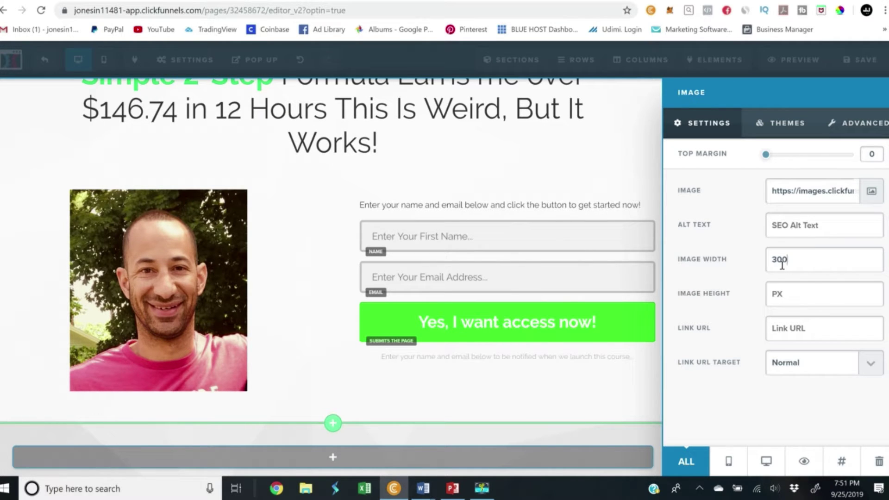
Try an image height of 300 px, clear the height value again and close the image settings.
click(784, 297)
text(300)
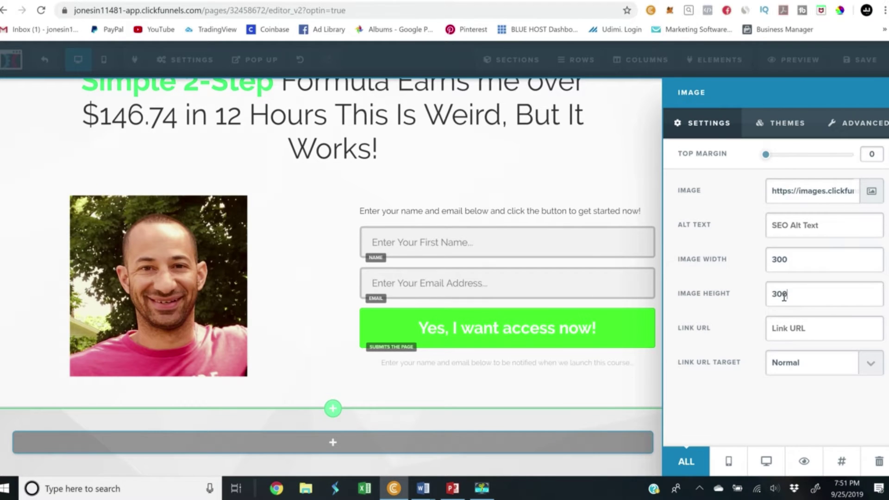
key(BackSpace)
key(BackSpace)
key(BackSpace)
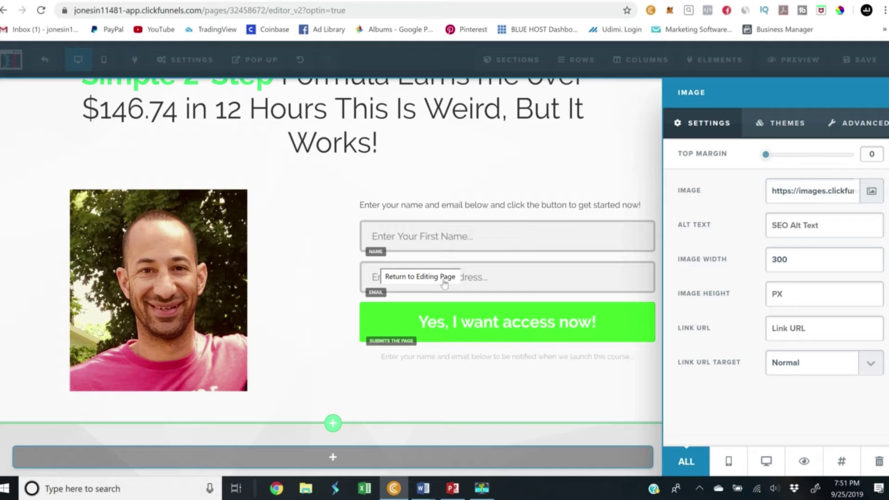
click(604, 398)
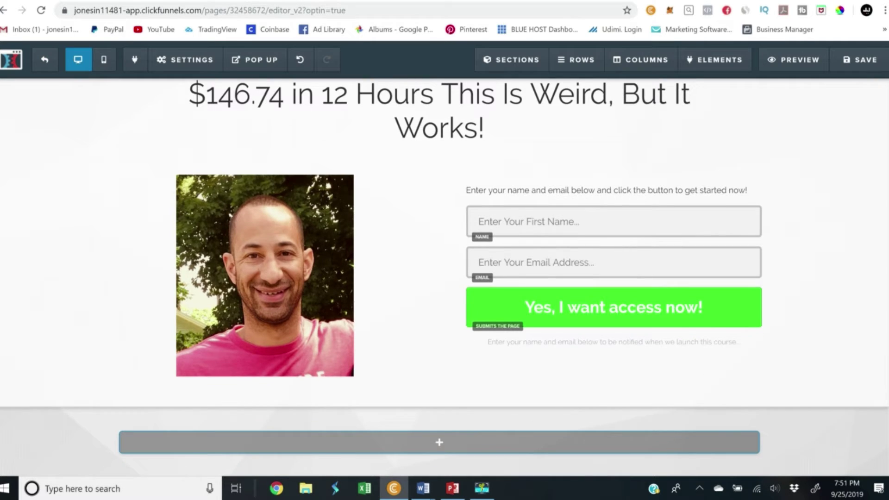
Try deleting the empty dark section above the headline, and undo the deletion.
scroll(671, 268, up, 2)
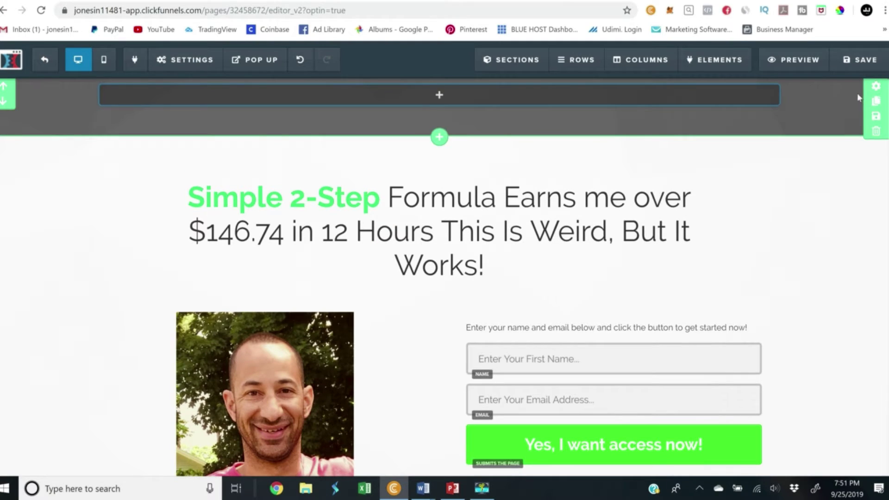
click(875, 133)
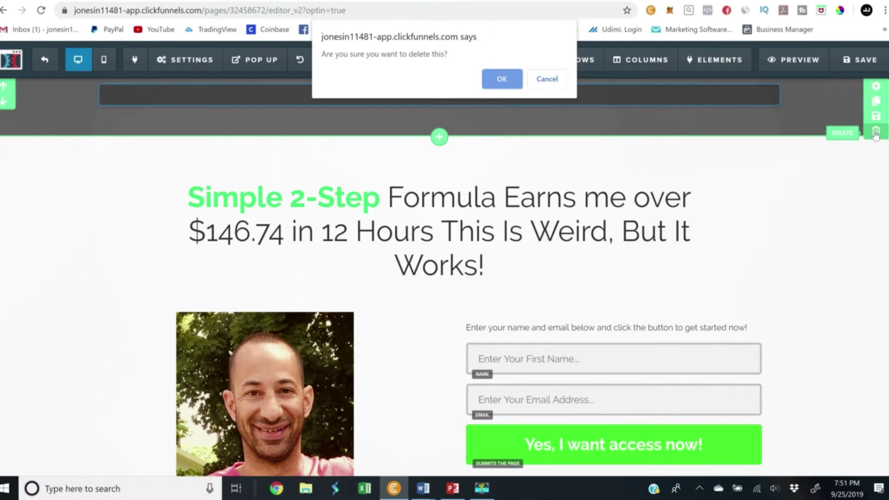
click(501, 79)
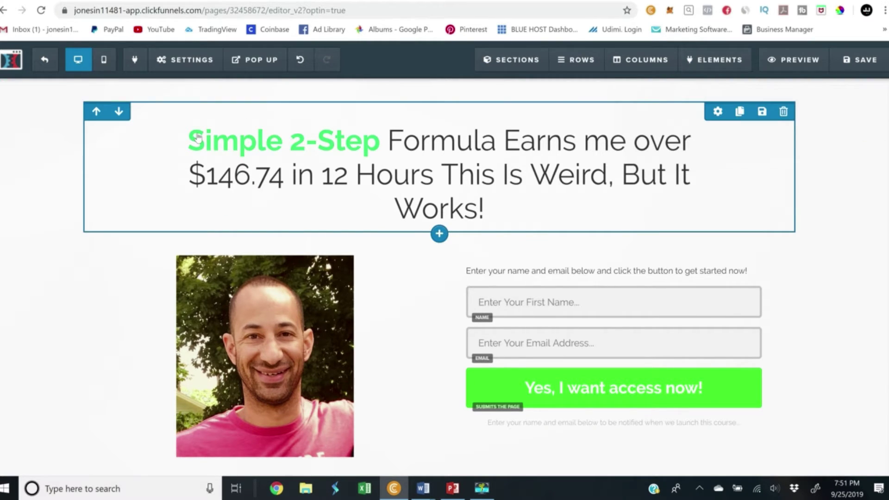
click(299, 60)
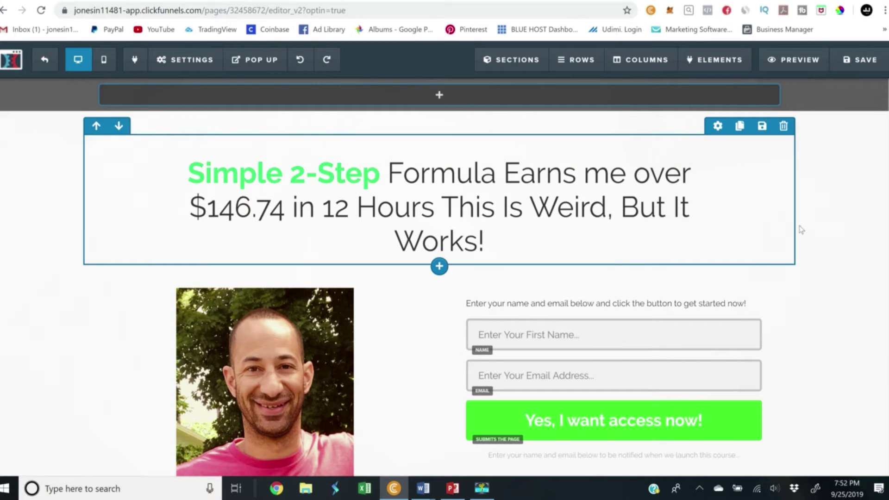
Replace the small text under the opt-in button with "We value your privacy and will never spam you.".
scroll(802, 220, down, 1)
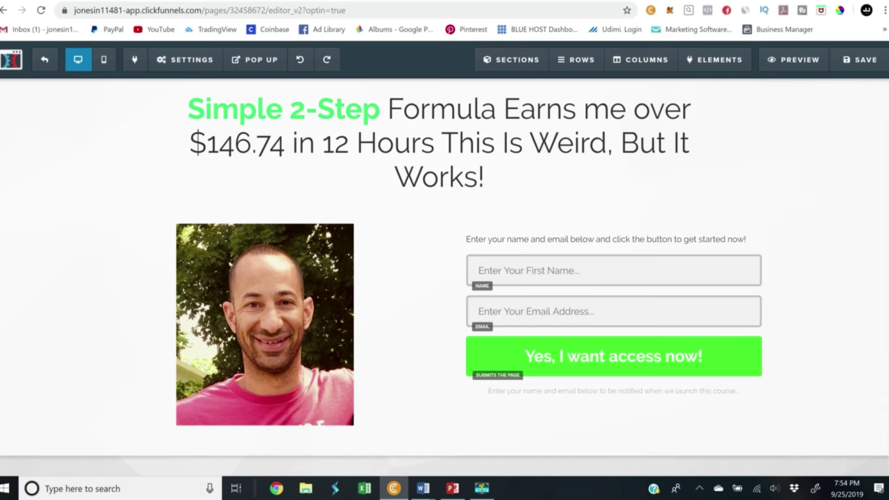
click(711, 394)
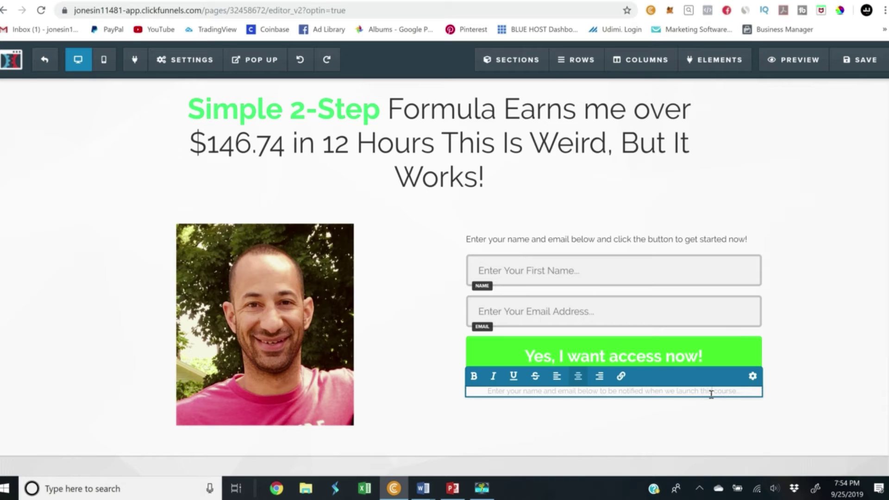
key(BackSpace)
key(BackSpace)
key(BackSpace)
key(BackSpace)
key(BackSpace)
key(BackSpace)
key(BackSpace)
key(BackSpace)
key(BackSpace)
key(BackSpace)
key(BackSpace)
key(BackSpace)
key(BackSpace)
key(BackSpace)
key(BackSpace)
key(BackSpace)
key(BackSpace)
key(BackSpace)
key(BackSpace)
key(BackSpace)
key(BackSpace)
key(BackSpace)
key(BackSpace)
key(BackSpace)
key(BackSpace)
key(BackSpace)
key(BackSpace)
key(BackSpace)
key(BackSpace)
key(BackSpace)
key(BackSpace)
key(BackSpace)
key(BackSpace)
key(BackSpace)
key(BackSpace)
key(BackSpace)
key(BackSpace)
key(BackSpace)
key(BackSpace)
key(BackSpace)
key(BackSpace)
key(BackSpace)
key(BackSpace)
key(BackSpace)
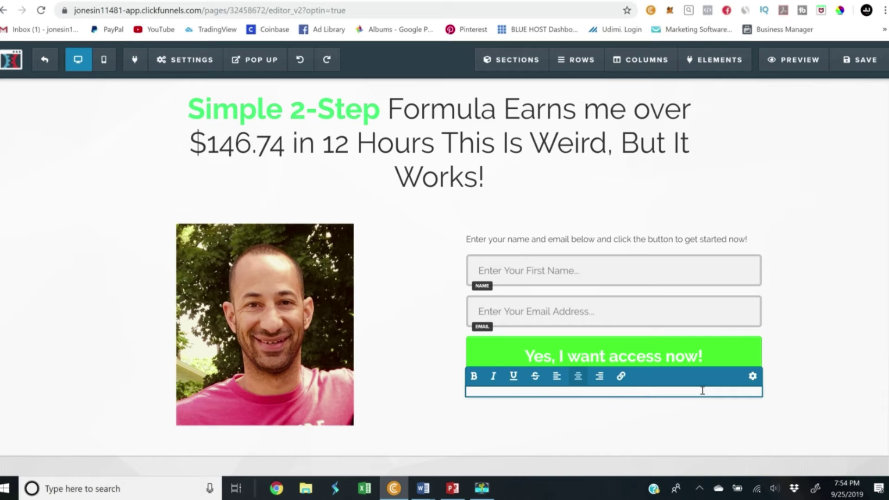
text(We balue your privacy and will never spam you)
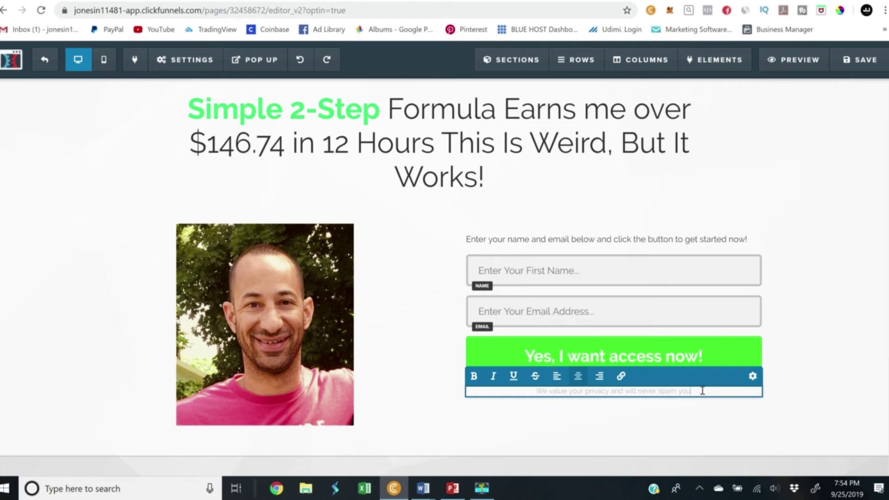
click(27, 187)
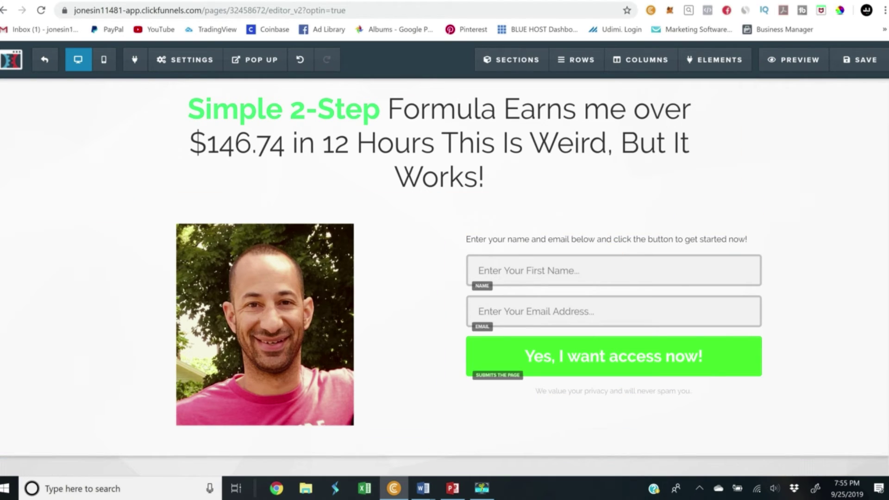
Examine the available click actions of the green "Yes, I want access now!" button and close its settings.
scroll(869, 175, up, 2)
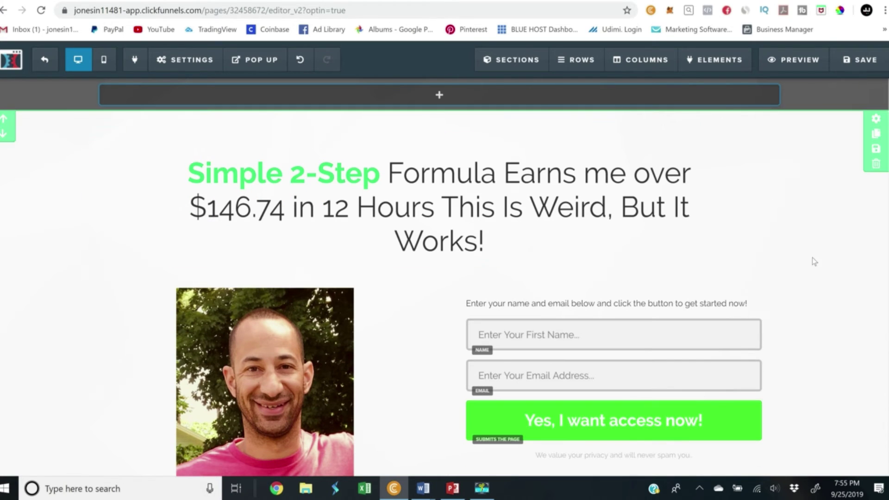
scroll(819, 291, down, 3)
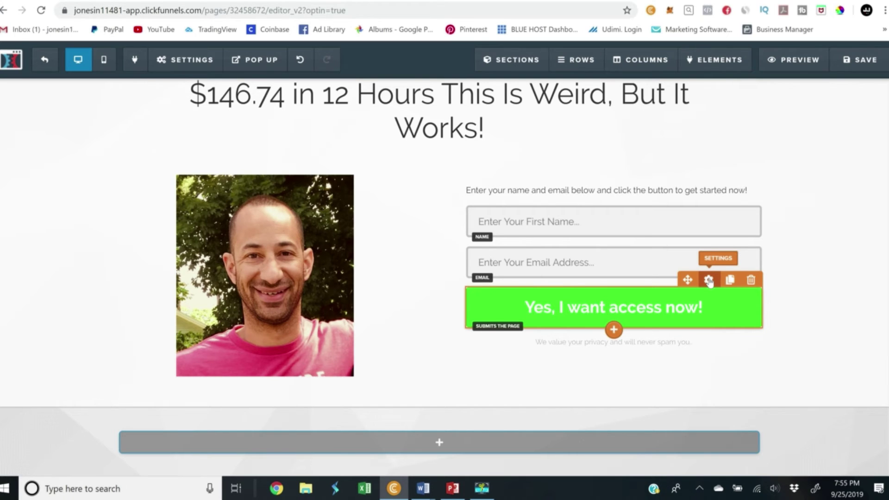
click(709, 280)
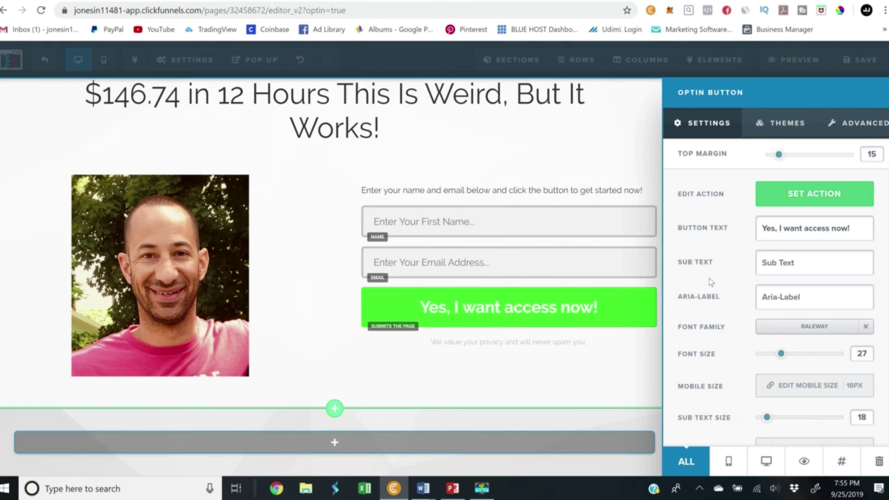
click(786, 197)
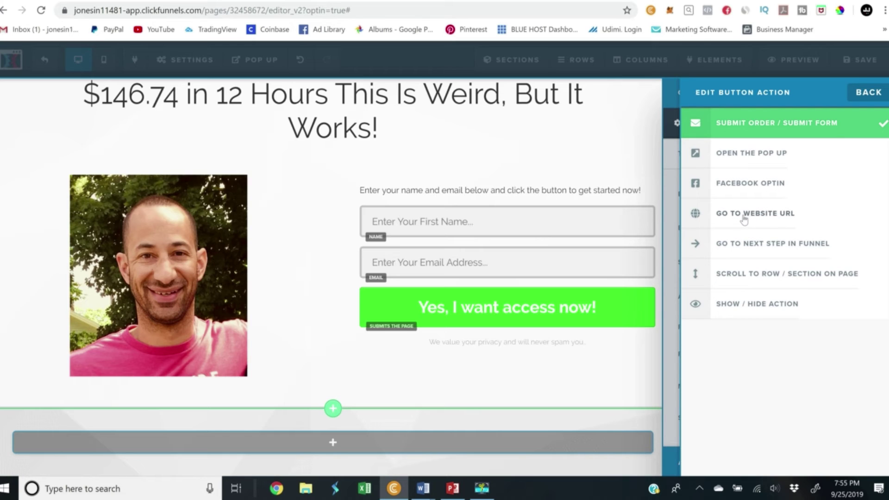
click(625, 163)
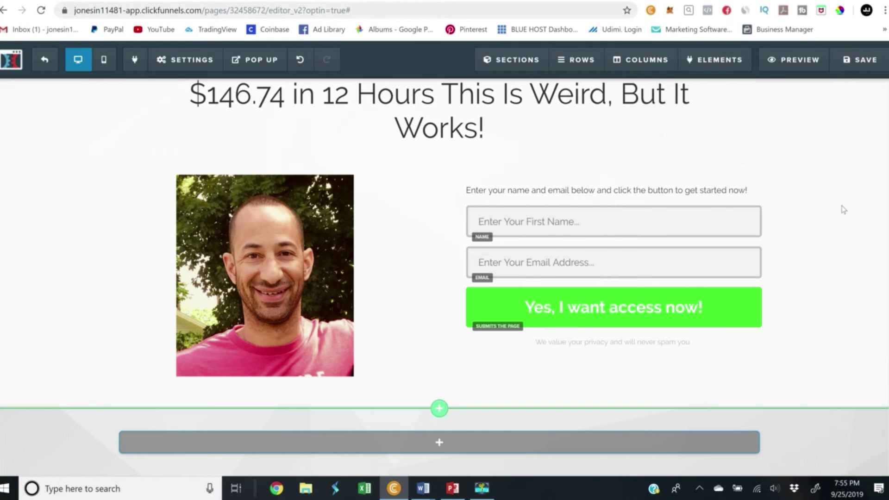
Save the page and set its SEO title to "The Best Squeeze Page Ever".
scroll(844, 209, up, 2)
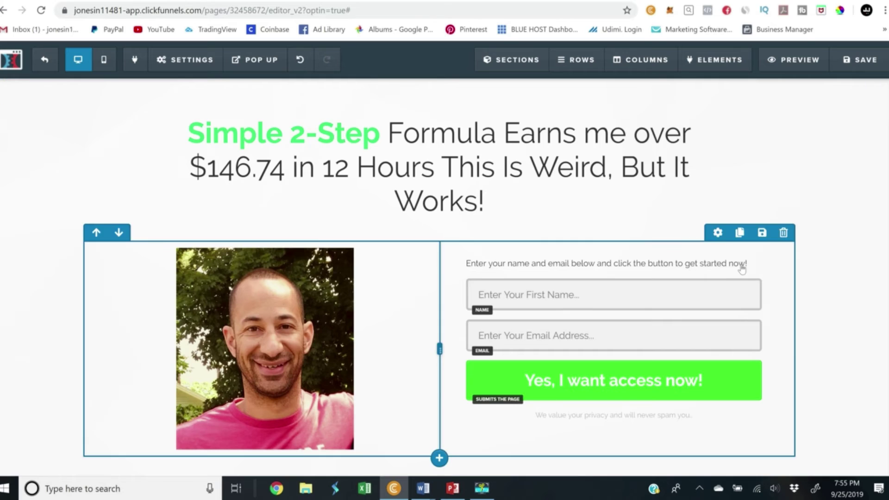
scroll(742, 268, down, 2)
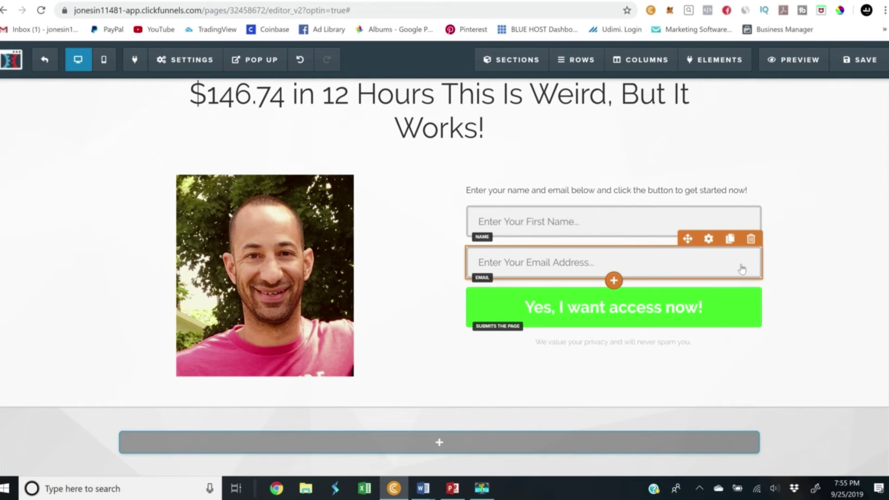
scroll(806, 225, up, 2)
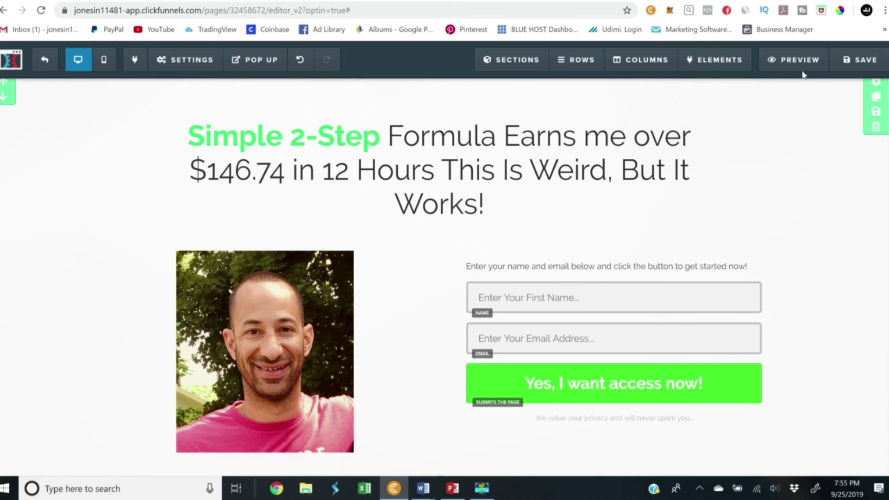
click(852, 65)
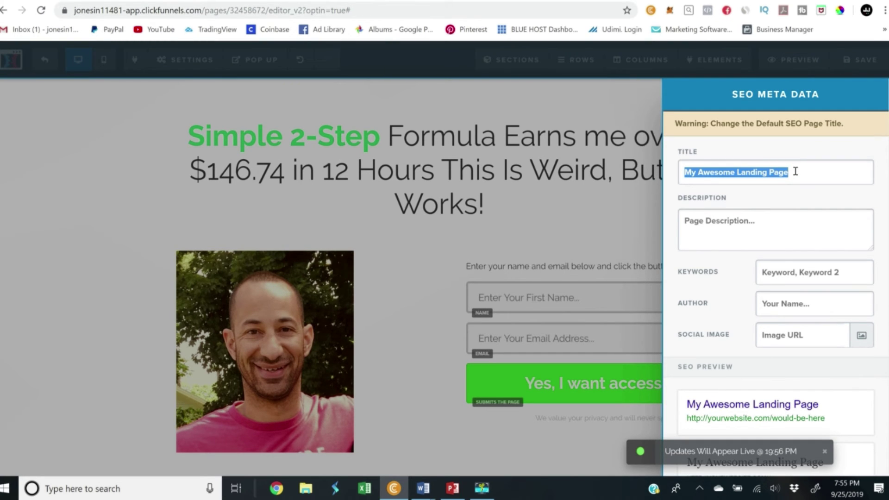
key(BackSpace)
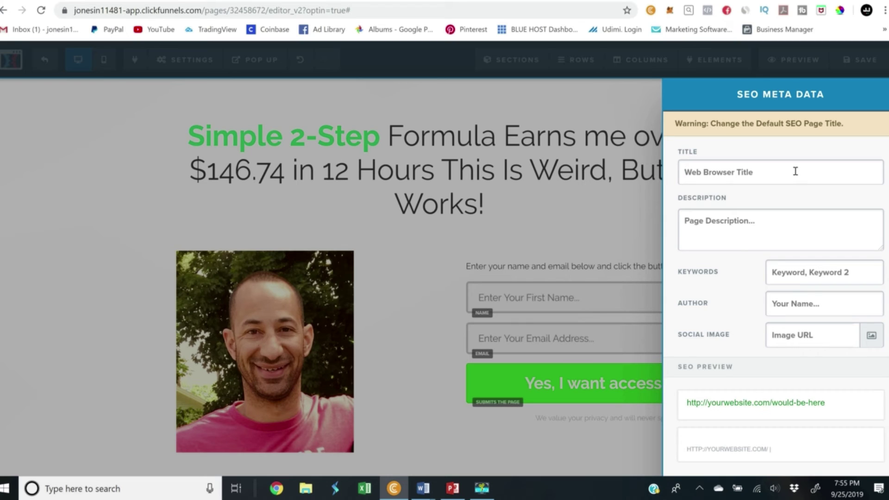
text(The Bes)
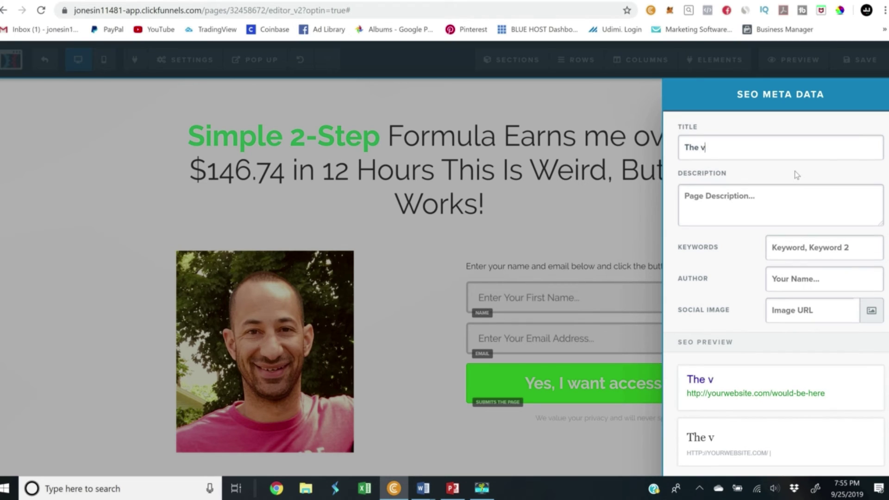
text(t S)
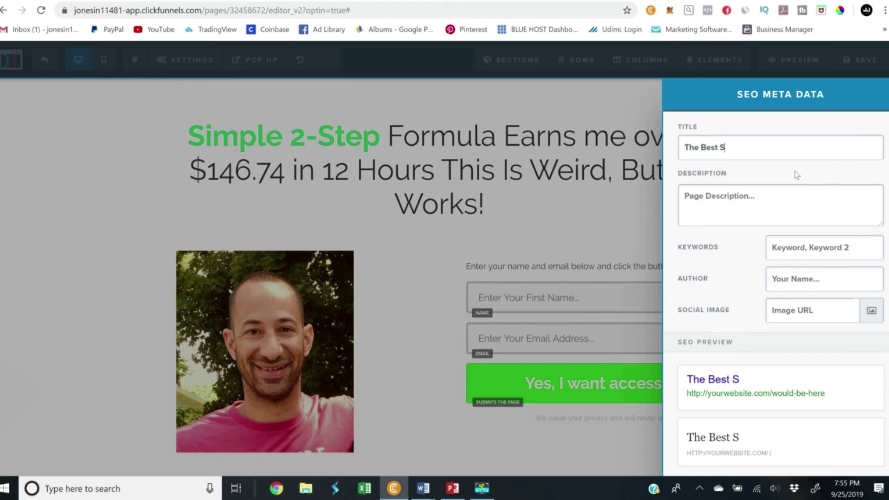
text(queez)
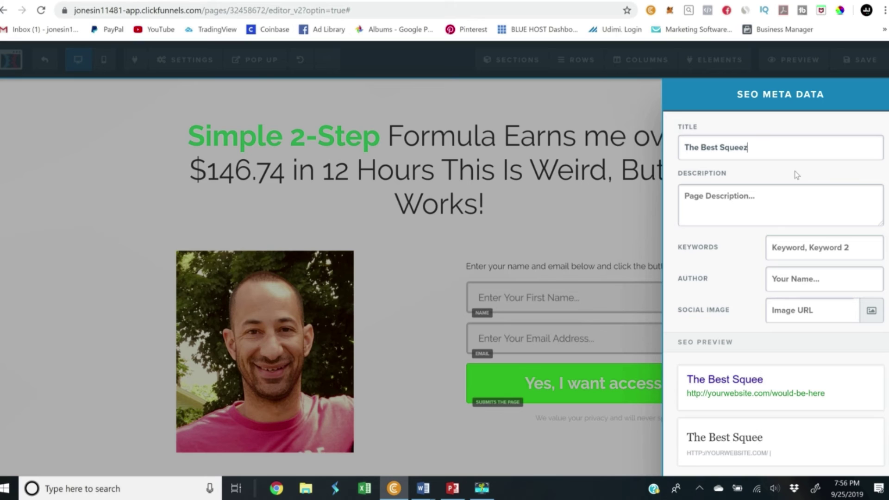
text(e Page Ever)
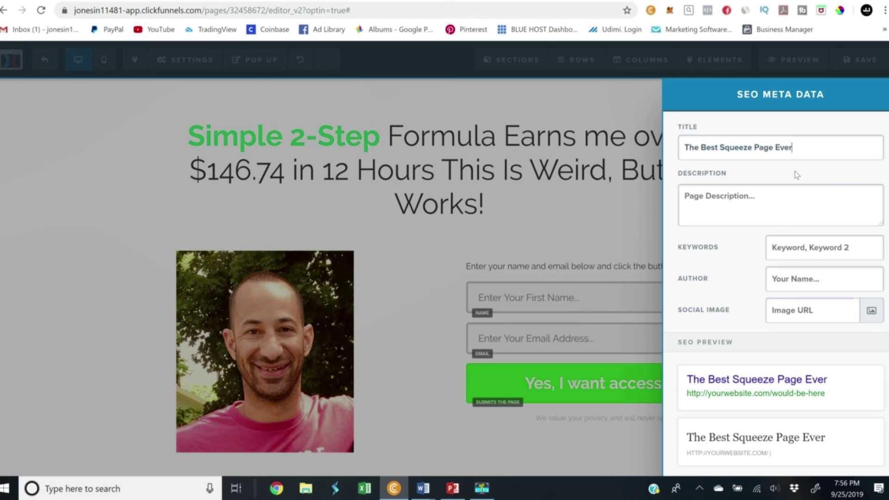
Enter "Squeeze Page" as the SEO description.
click(717, 201)
text(Sq)
text(uee)
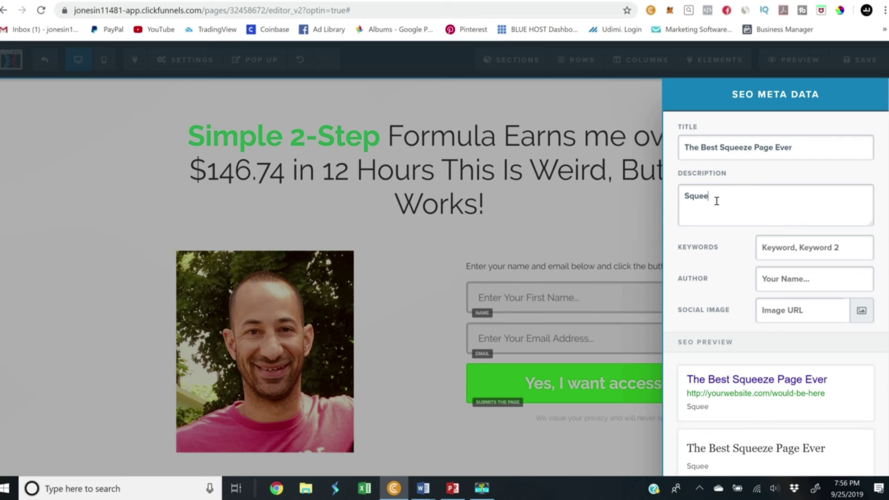
key(super)
text(z)
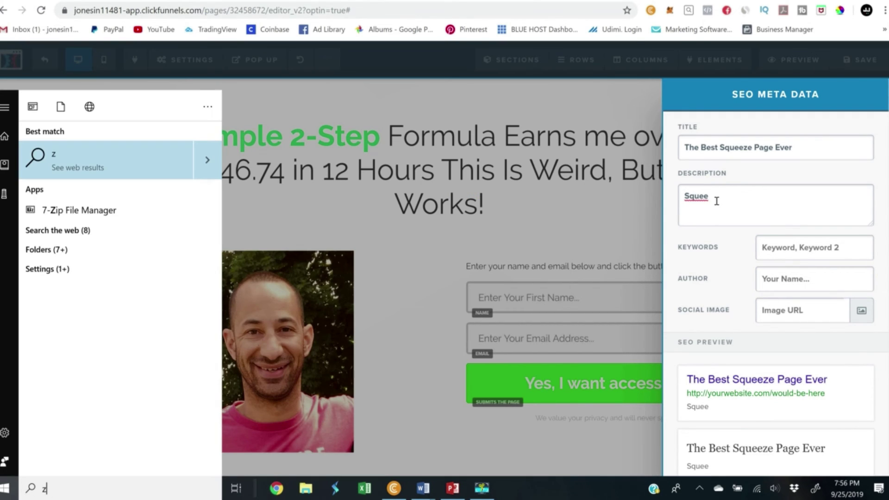
click(370, 215)
text(ze Page)
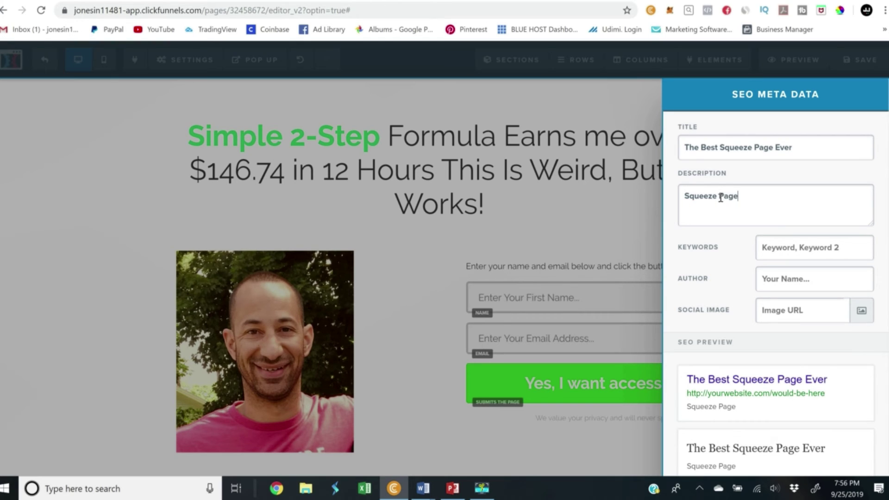
Leave the SEO keywords empty, close the SEO metadata settings and open a preview of the page.
click(848, 248)
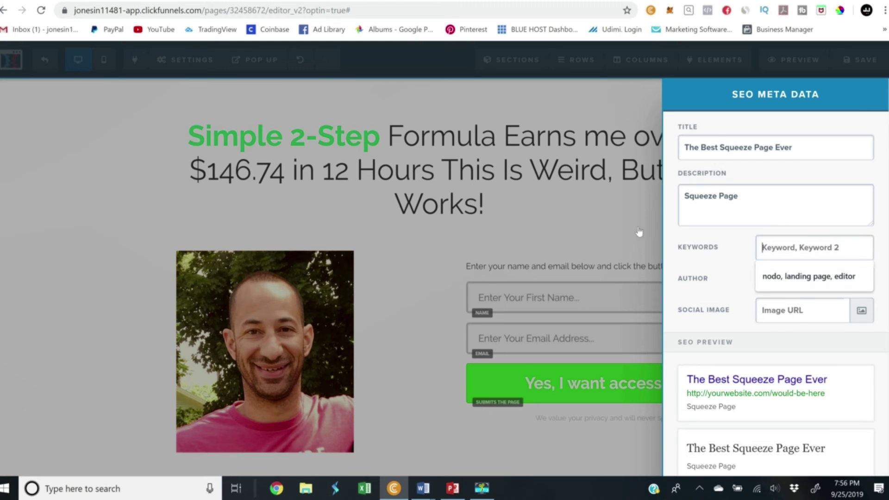
click(631, 216)
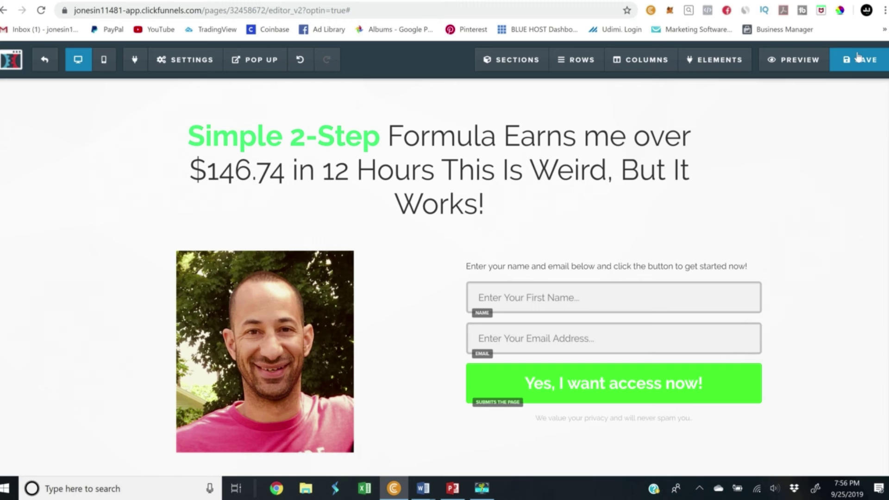
click(790, 65)
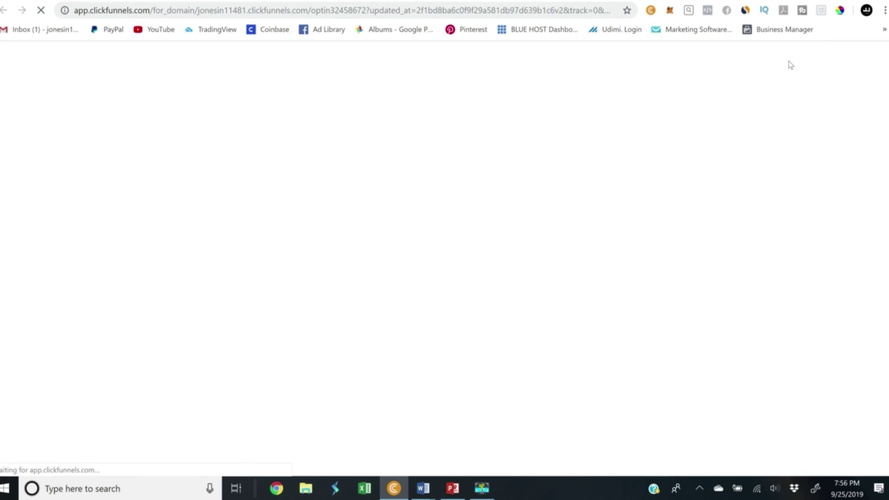